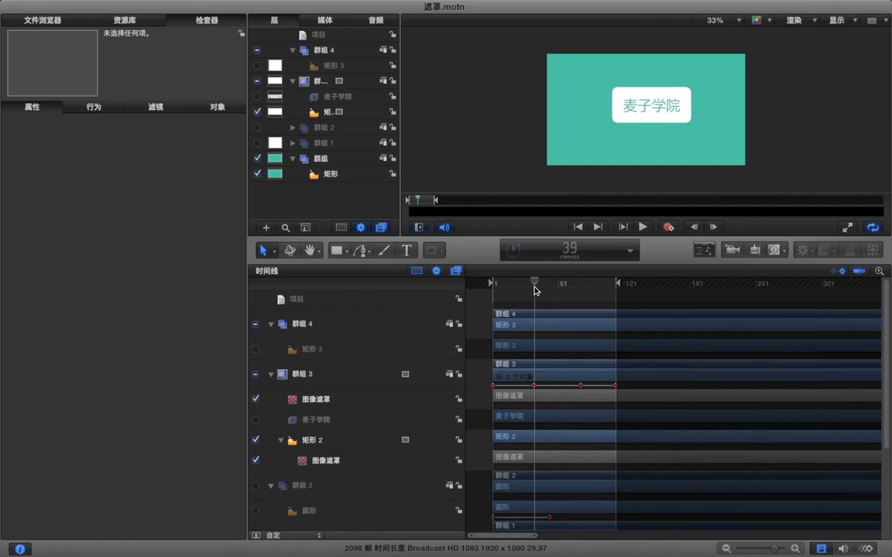
Step: Move the playhead to frame 1 and hide the collapsed groups 群组 4 and 群组 3
{"action": "left_click_drag", "start_coordinate": [534, 290], "coordinate": [468, 291]}
{"action": "left_click", "coordinate": [292, 50]}
{"action": "left_click", "coordinate": [293, 66]}
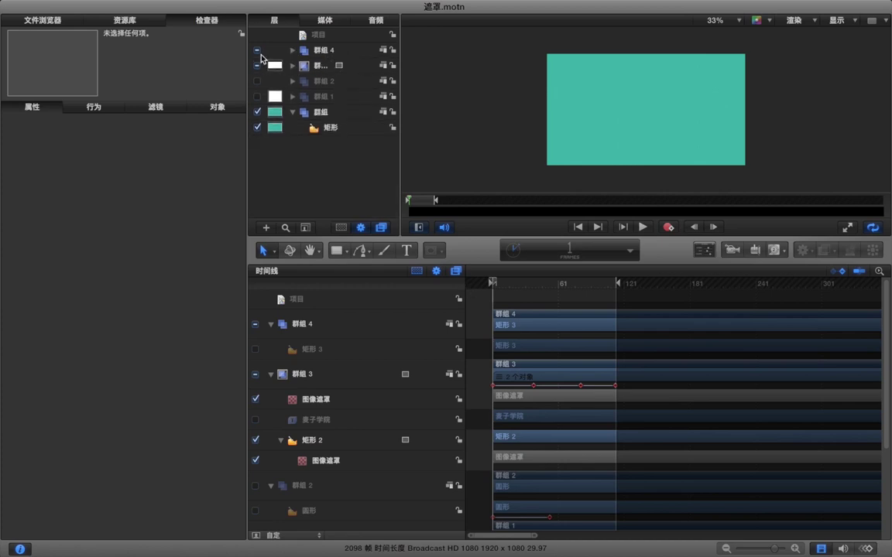
{"action": "left_click", "coordinate": [258, 51]}
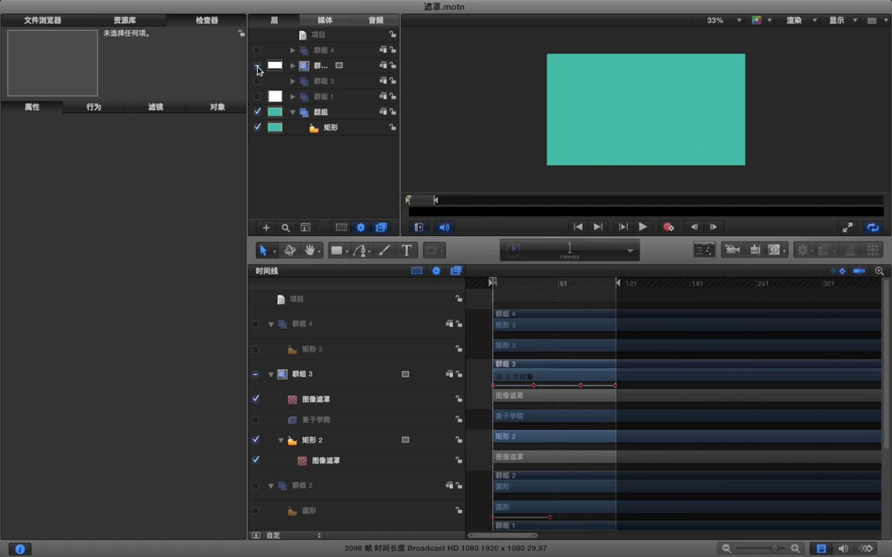
{"action": "left_click", "coordinate": [257, 67]}
{"action": "left_click", "coordinate": [292, 50]}
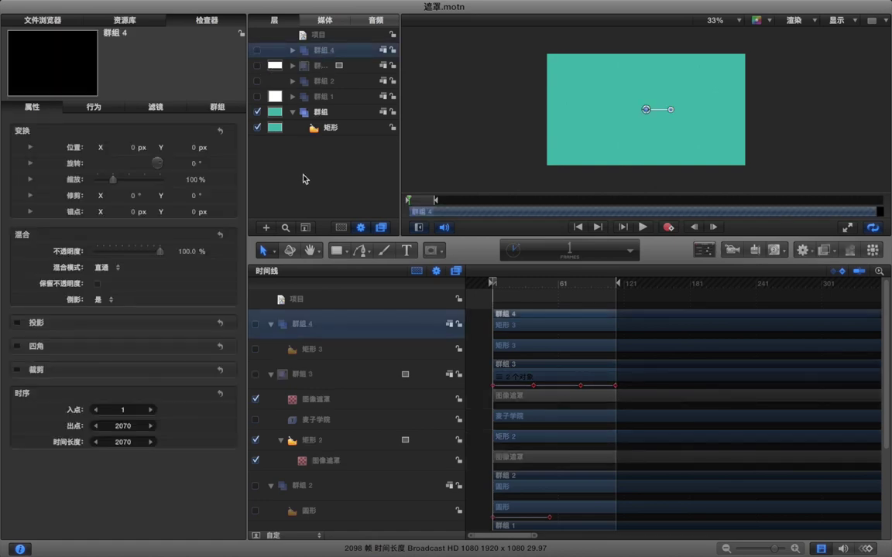
Step: Add a new group and draw a white circle in it, centred at about X -3 px, Y 25 px
{"action": "left_click", "coordinate": [265, 231]}
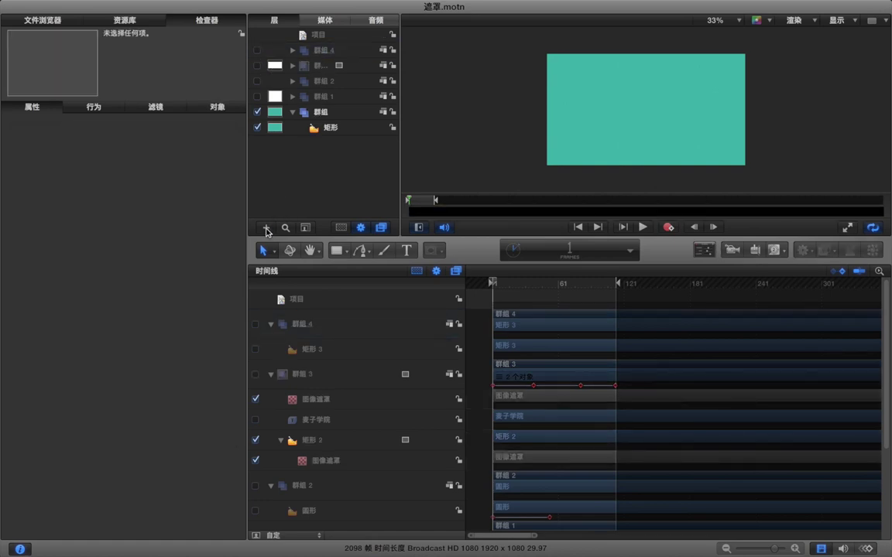
{"action": "left_click", "coordinate": [341, 257]}
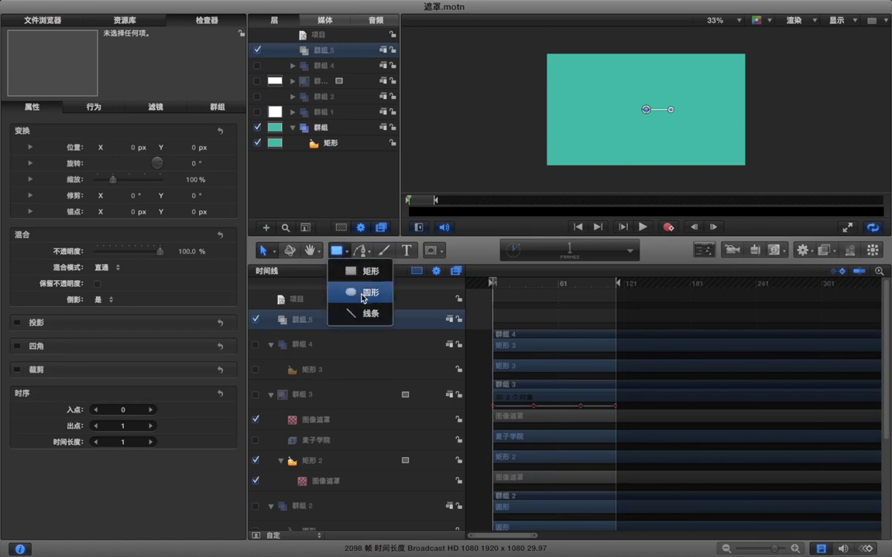
{"action": "left_click", "coordinate": [369, 290]}
{"action": "mouse_move", "coordinate": [606, 82]}
{"action": "left_mouse_down"}
{"action": "mouse_move", "coordinate": [666, 142]}
{"action": "mouse_move", "coordinate": [633, 114]}
{"action": "mouse_move", "coordinate": [647, 108]}
{"action": "left_mouse_up"}
Step: Add the text 麦子学院 inside the circle, keeping the 微软雅黑 font
{"action": "key", "text": "t"}
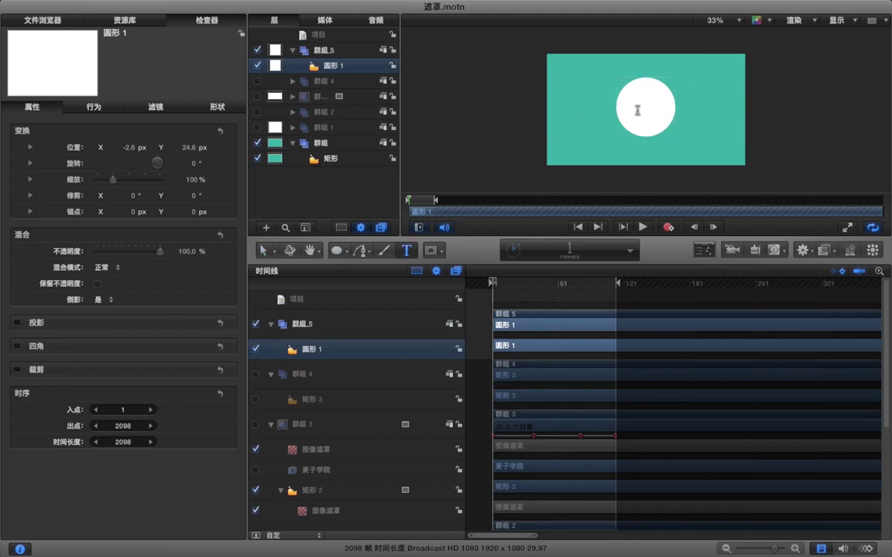
{"action": "left_click", "coordinate": [633, 109]}
{"action": "type", "text": "mai"}
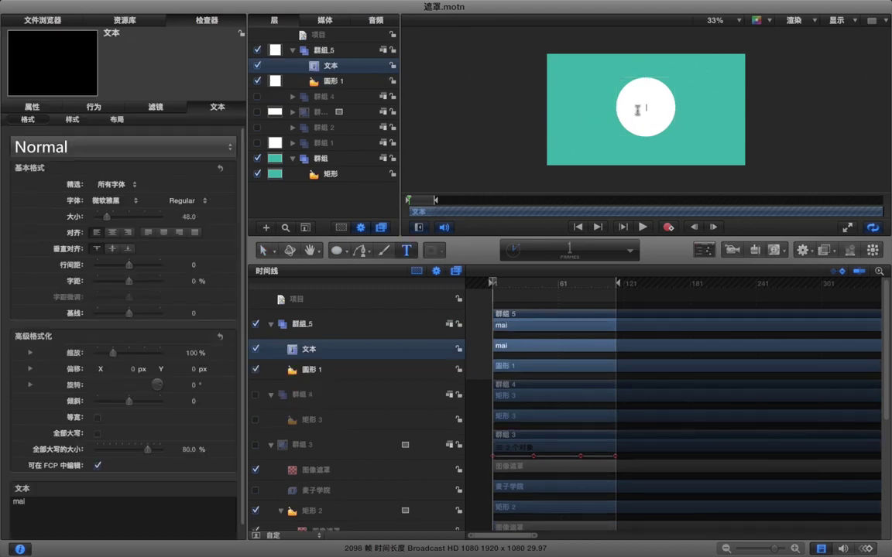
{"action": "key", "text": "BackSpace"}
{"action": "key", "text": "BackSpace"}
{"action": "key", "text": "BackSpace"}
{"action": "type", "text": "maizix"}
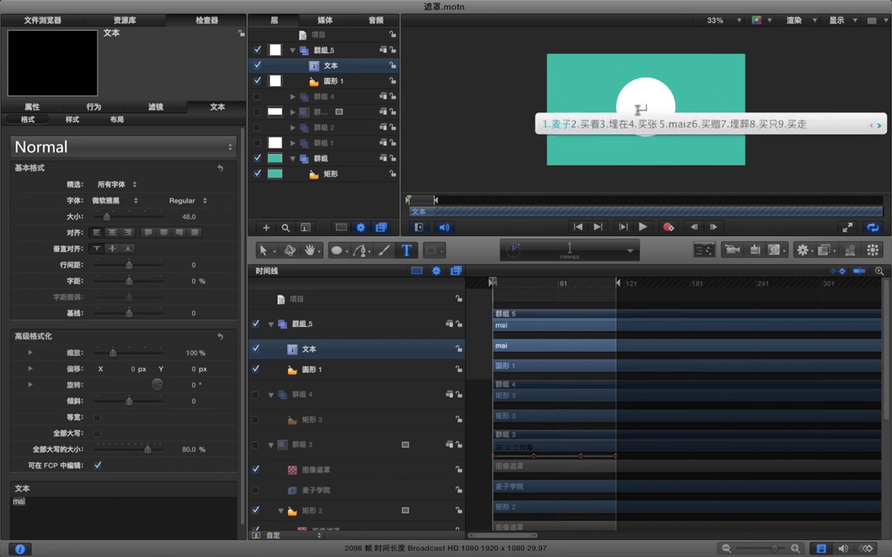
{"action": "type", "text": "ueyuan"}
{"action": "key", "text": "space"}
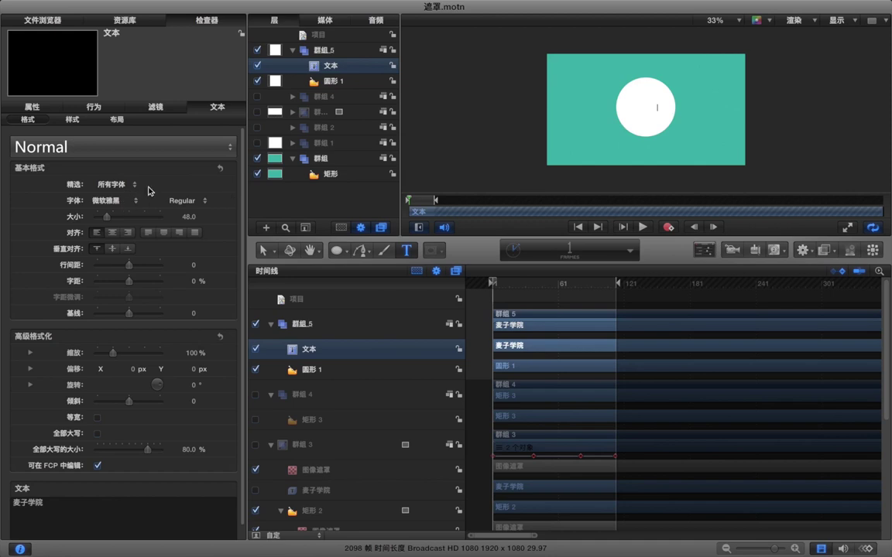
{"action": "left_click", "coordinate": [264, 251]}
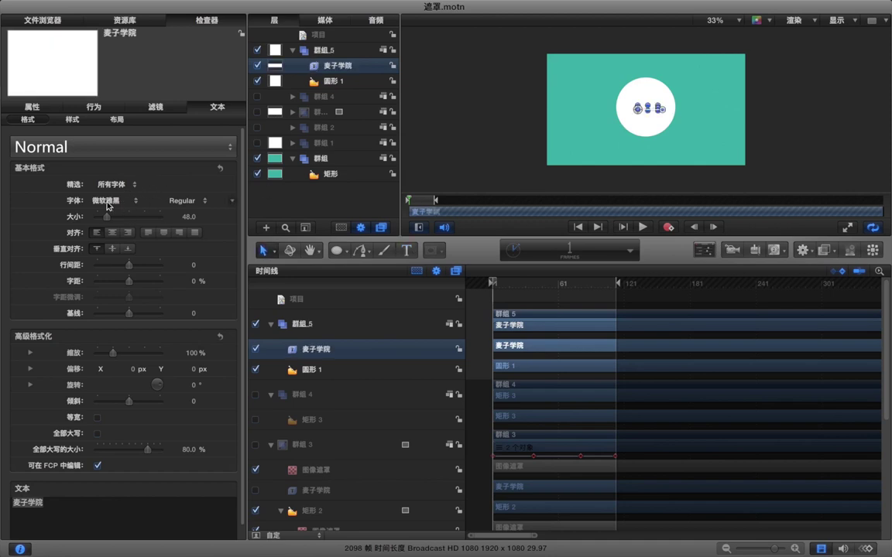
{"action": "left_click", "coordinate": [106, 203]}
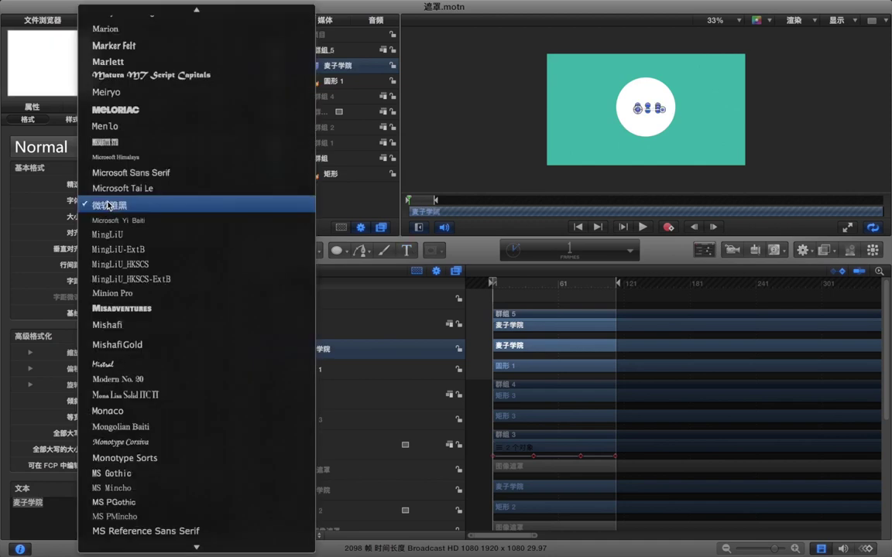
{"action": "left_click", "coordinate": [109, 205]}
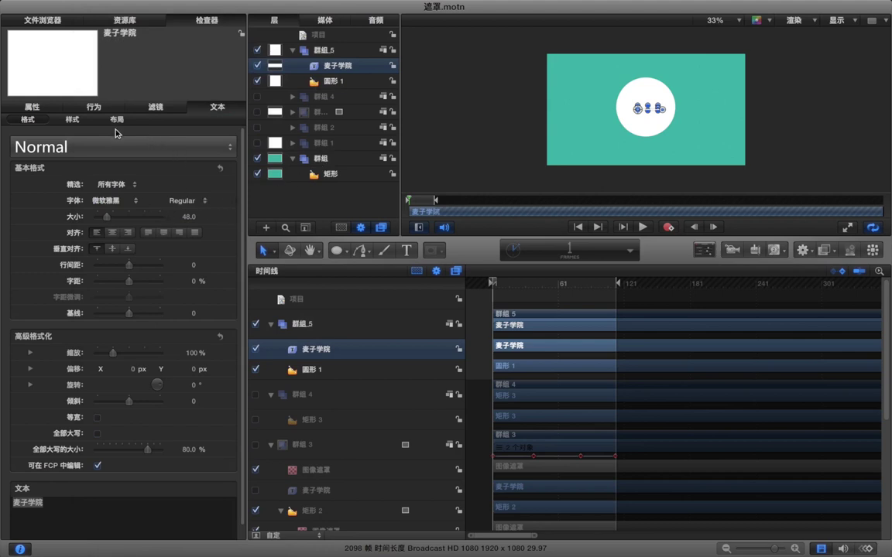
Step: Add an image mask to the circle with the 麦子学院 text as mask source and the mask blend mode set to 减 (Subtract)
{"action": "left_click", "coordinate": [323, 80]}
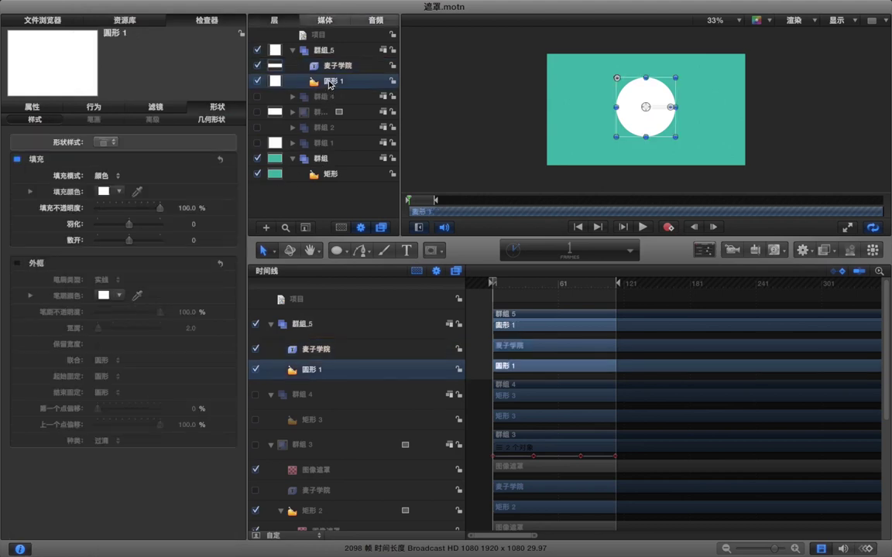
{"action": "right_click", "coordinate": [332, 81]}
{"action": "left_click", "coordinate": [363, 250]}
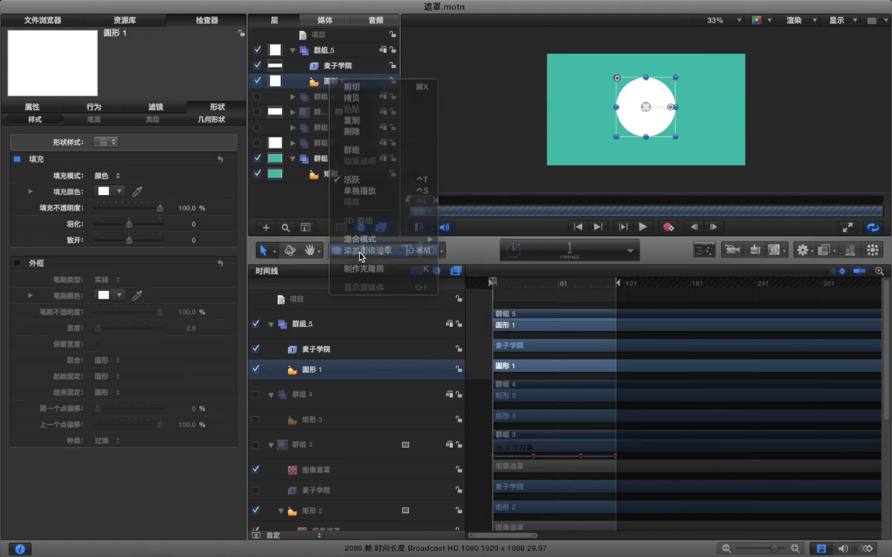
{"action": "left_click_drag", "start_coordinate": [298, 66], "coordinate": [105, 154]}
{"action": "left_click", "coordinate": [104, 281]}
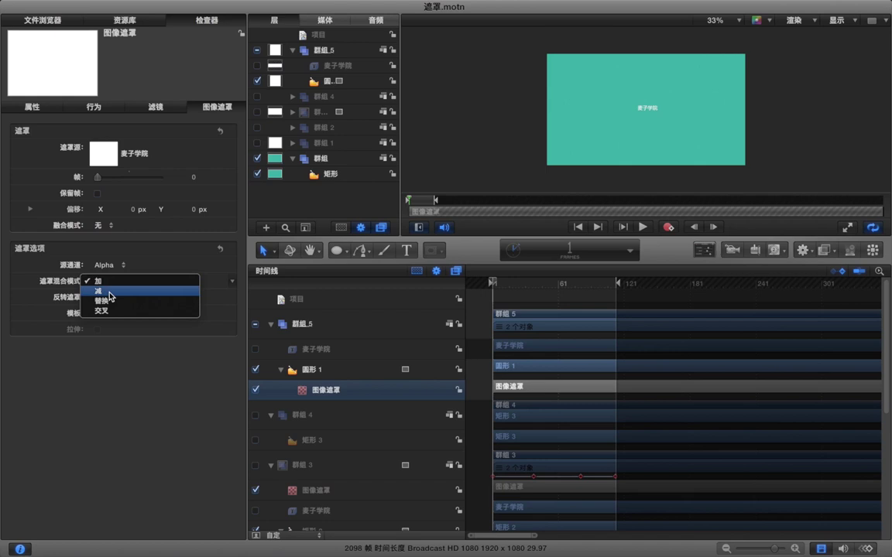
{"action": "left_click", "coordinate": [108, 292]}
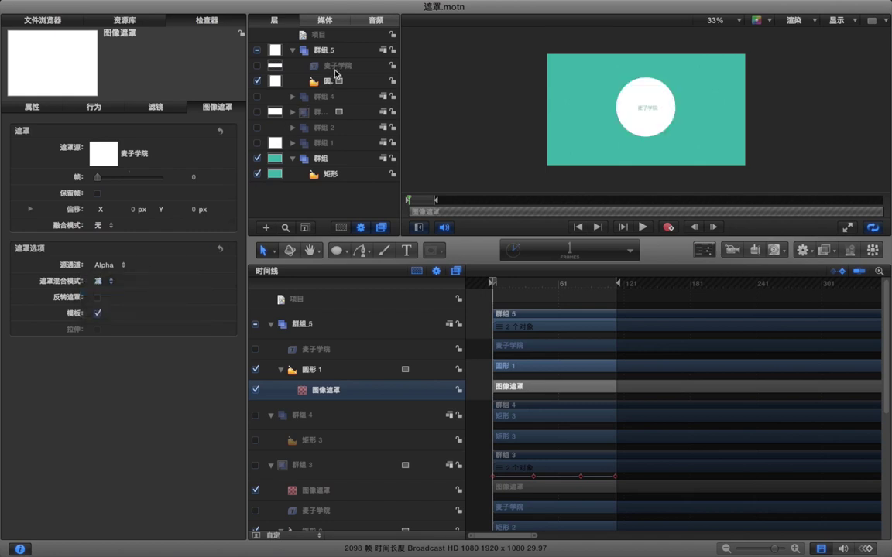
Step: Enlarge the 麦子学院 text to span nearly the circle's full width, and make the canvas area taller
{"action": "left_click", "coordinate": [635, 107]}
{"action": "key", "text": "super+equal"}
{"action": "key", "text": "super+equal"}
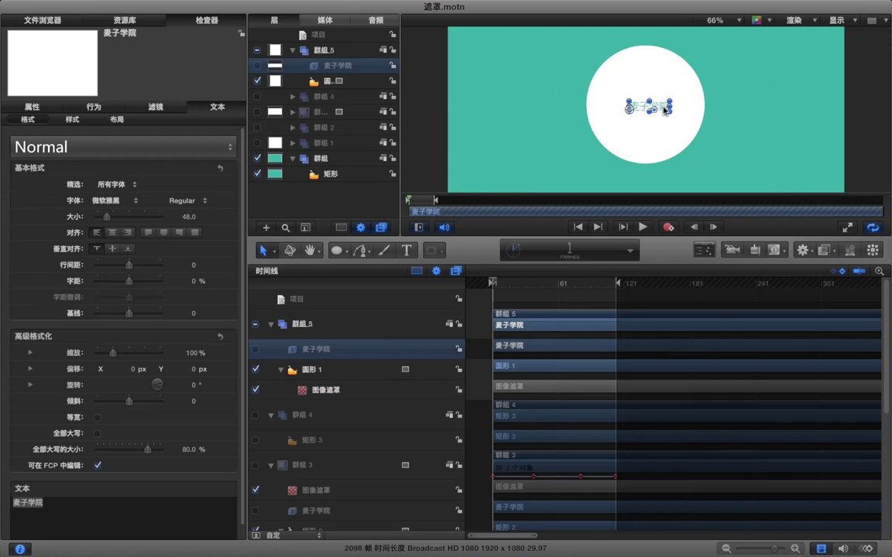
{"action": "left_click_drag", "start_coordinate": [628, 101], "coordinate": [670, 107]}
{"action": "left_click", "coordinate": [631, 182]}
{"action": "left_click_drag", "start_coordinate": [603, 236], "coordinate": [671, 295]}
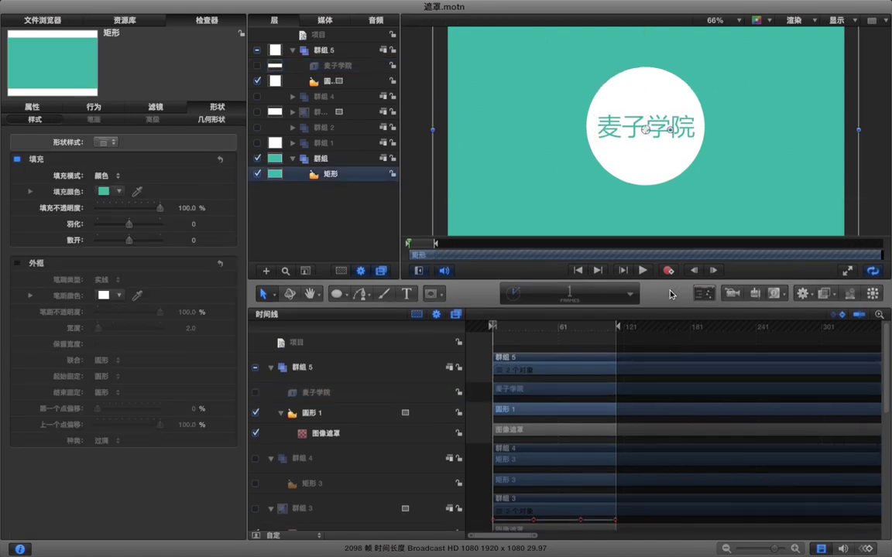
{"action": "left_click", "coordinate": [871, 195]}
{"action": "key", "text": "super+minus"}
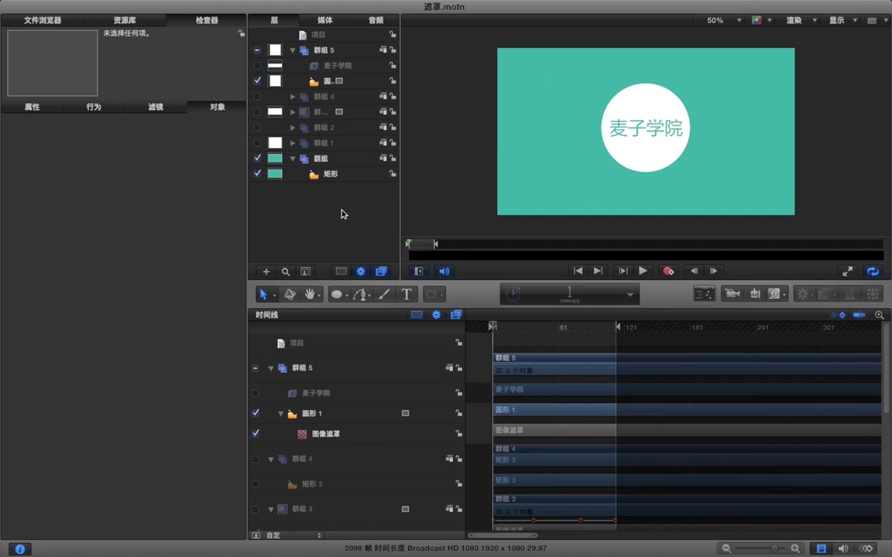
Step: Add an image mask to the group 群组 5 that holds the circle and text
{"action": "left_click", "coordinate": [336, 53]}
{"action": "right_click", "coordinate": [333, 52]}
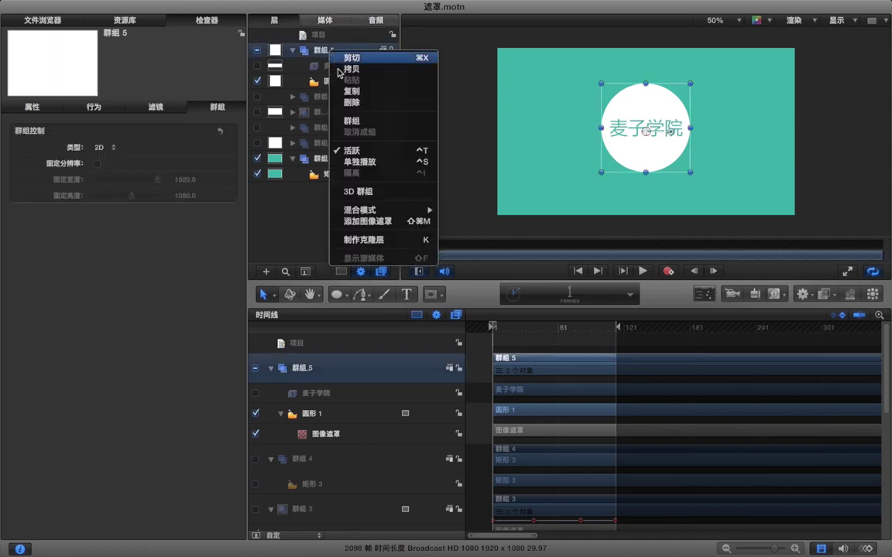
{"action": "left_click", "coordinate": [370, 222]}
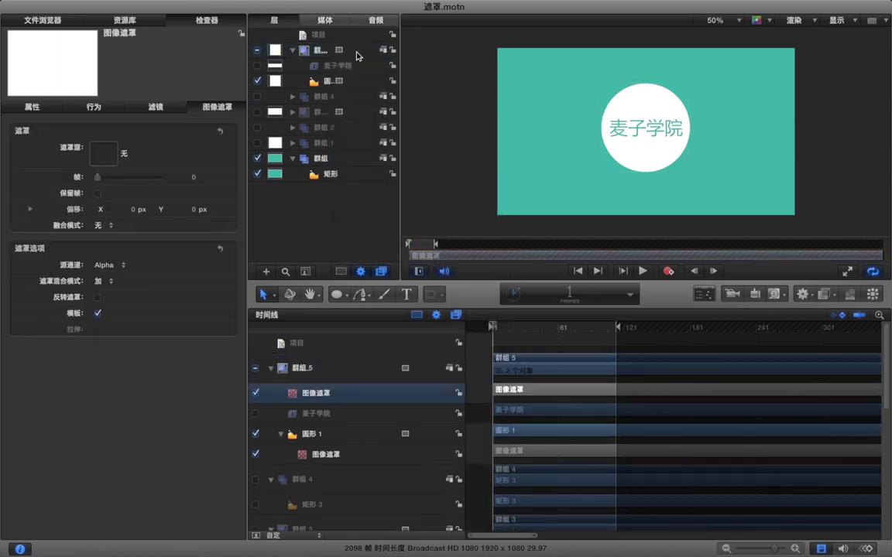
Step: Add a new group and draw a closed Bezier shape around the circle, with a narrow notch reaching down to the circle's centre
{"action": "left_click", "coordinate": [266, 271]}
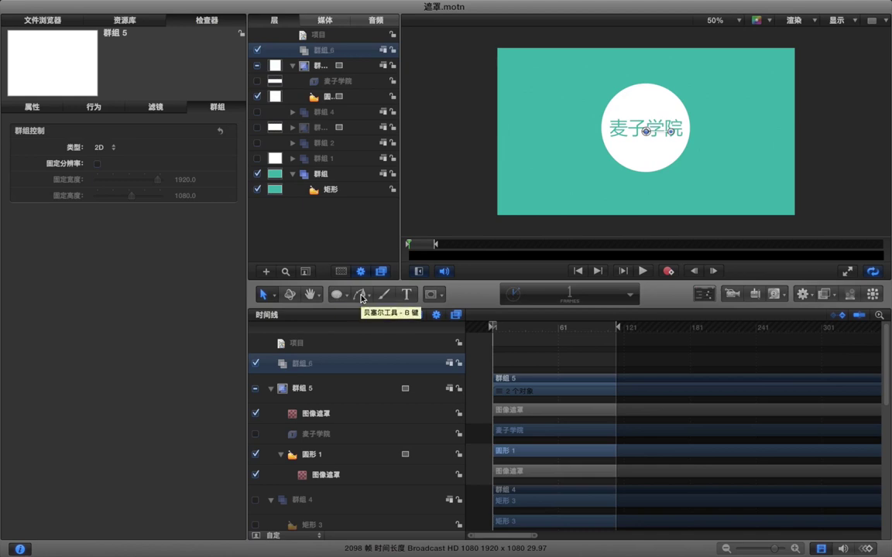
{"action": "left_click", "coordinate": [361, 297]}
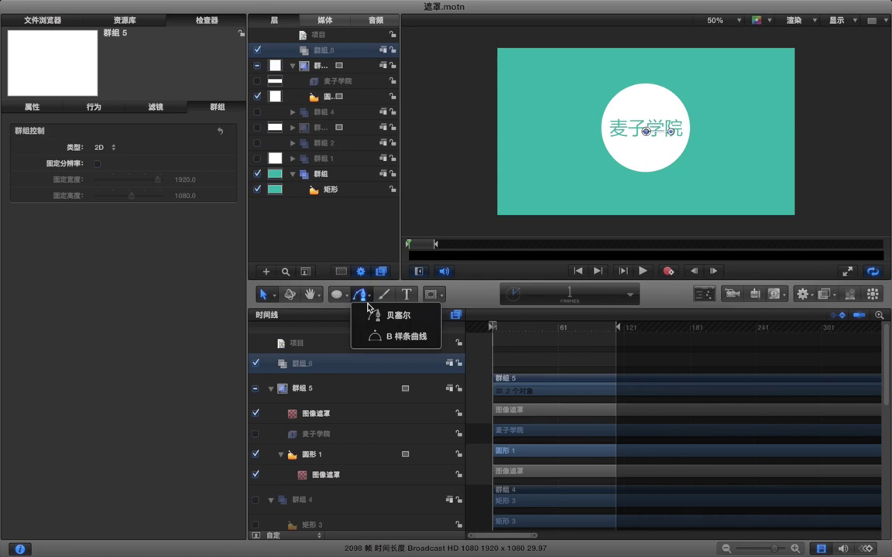
{"action": "left_click", "coordinate": [374, 314]}
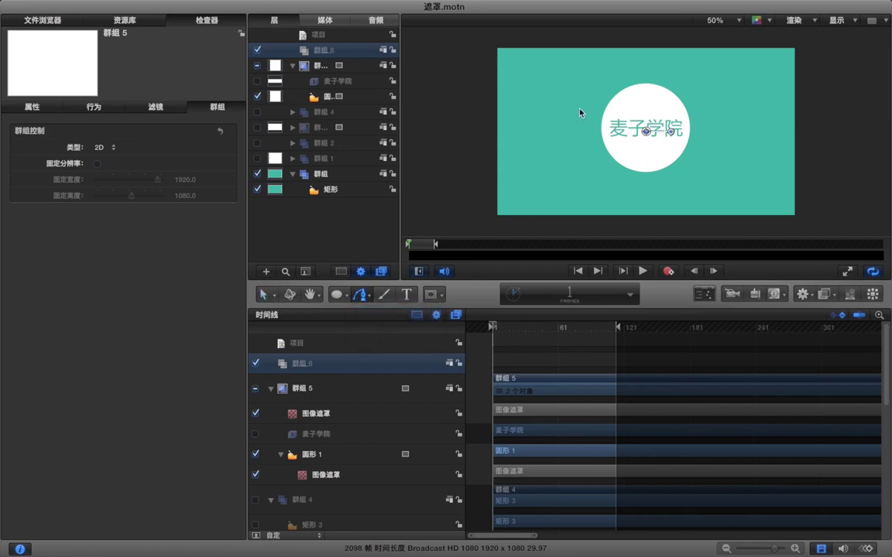
{"action": "left_click", "coordinate": [643, 68]}
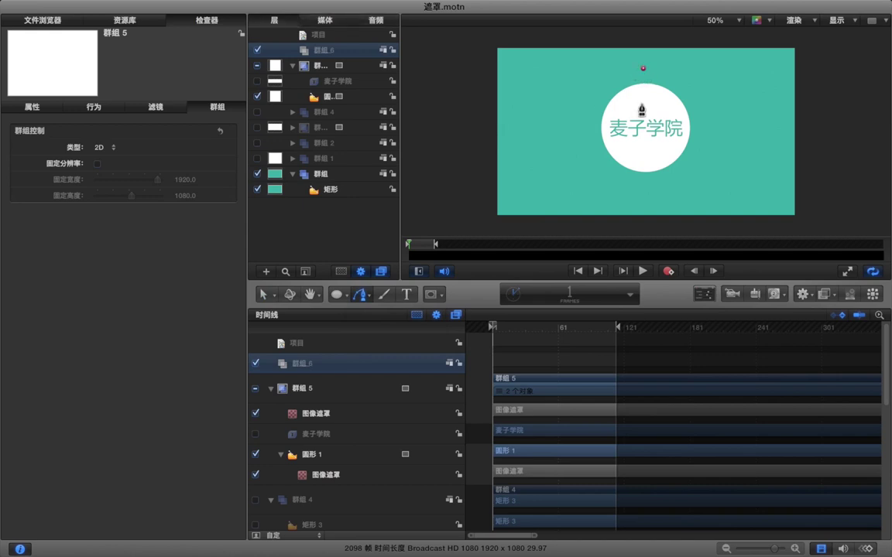
{"action": "left_click_drag", "start_coordinate": [644, 129], "coordinate": [645, 67]}
{"action": "left_click", "coordinate": [718, 70]}
{"action": "left_click", "coordinate": [723, 185]}
{"action": "left_click", "coordinate": [610, 199]}
{"action": "left_click", "coordinate": [558, 130]}
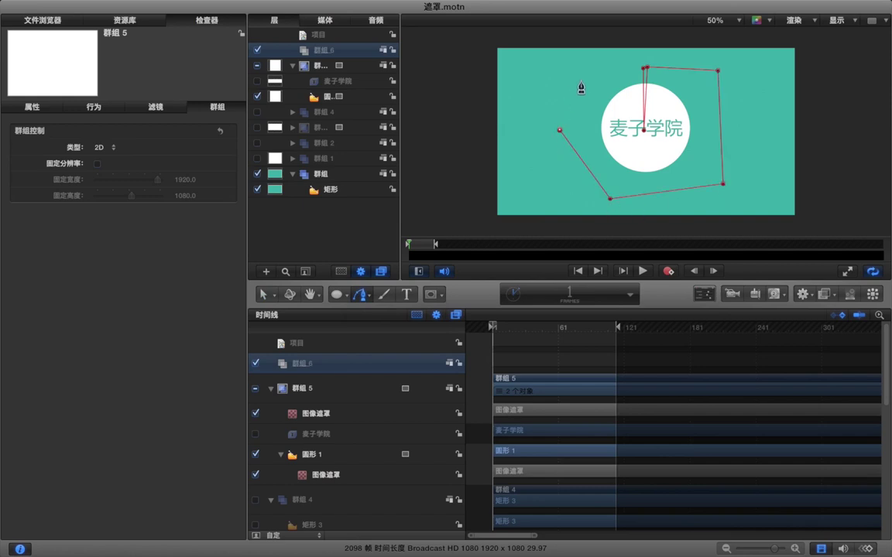
{"action": "left_click", "coordinate": [644, 72]}
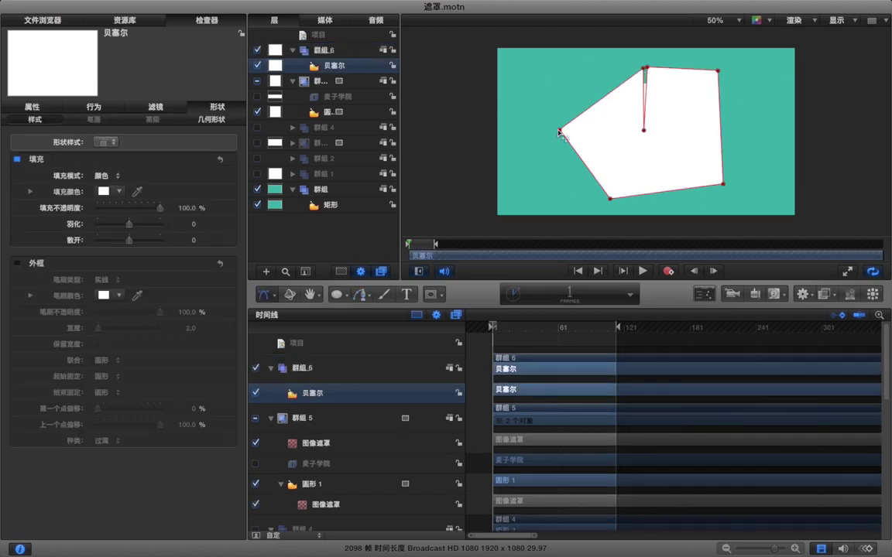
Step: Reshape the Bezier outline into a rough four-sided frame around the circle, and close the notch at its upper end
{"action": "left_click_drag", "start_coordinate": [559, 130], "coordinate": [569, 68]}
{"action": "left_click_drag", "start_coordinate": [609, 197], "coordinate": [563, 195]}
{"action": "left_click_drag", "start_coordinate": [723, 184], "coordinate": [735, 195]}
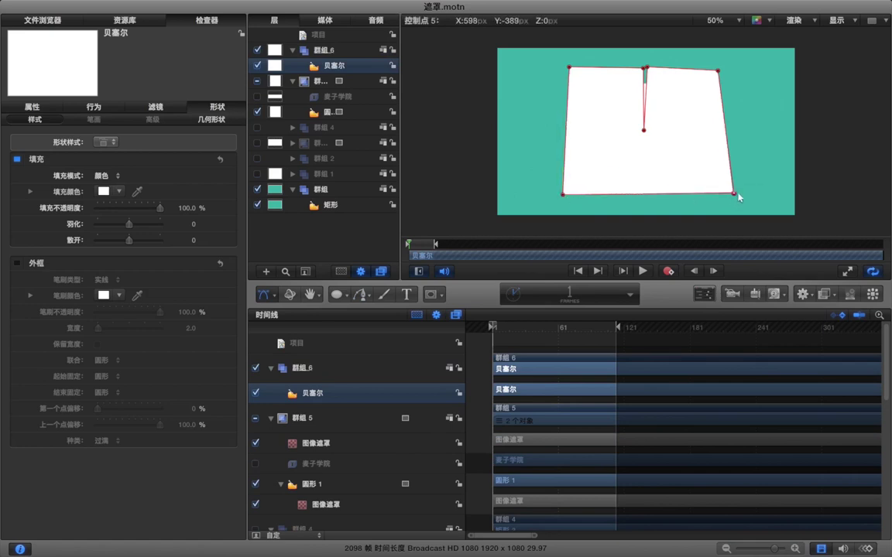
{"action": "left_click_drag", "start_coordinate": [737, 198], "coordinate": [742, 198]}
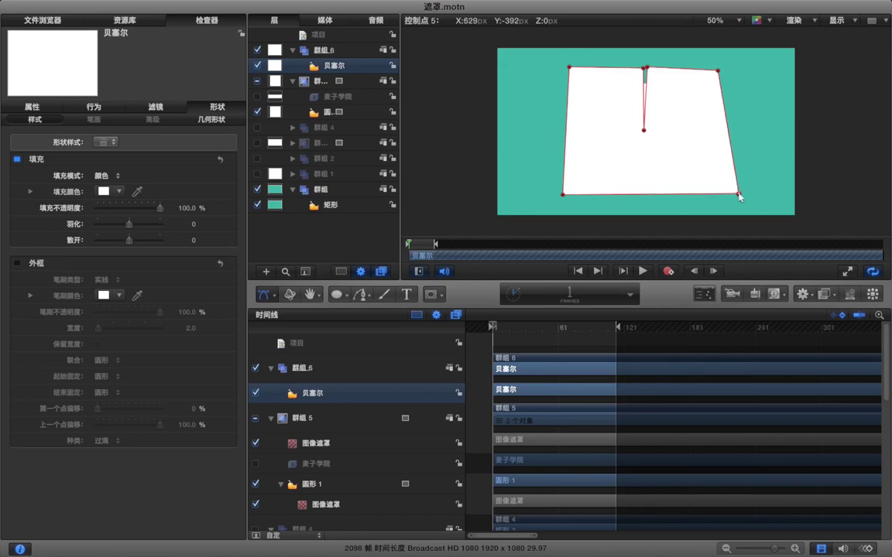
{"action": "left_click_drag", "start_coordinate": [673, 78], "coordinate": [644, 72]}
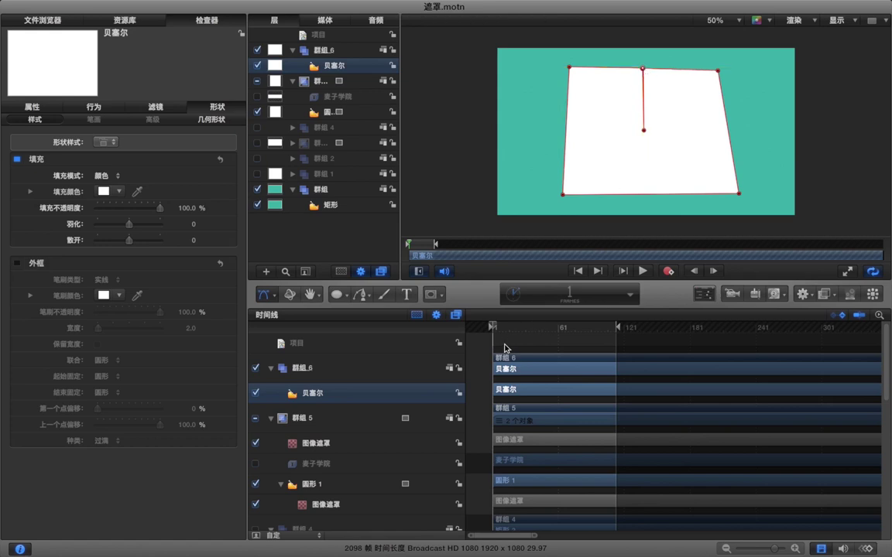
Step: Set the Bezier shape as the mask source of the image mask on 群组 5
{"action": "left_click", "coordinate": [332, 442]}
{"action": "left_click_drag", "start_coordinate": [335, 71], "coordinate": [113, 155]}
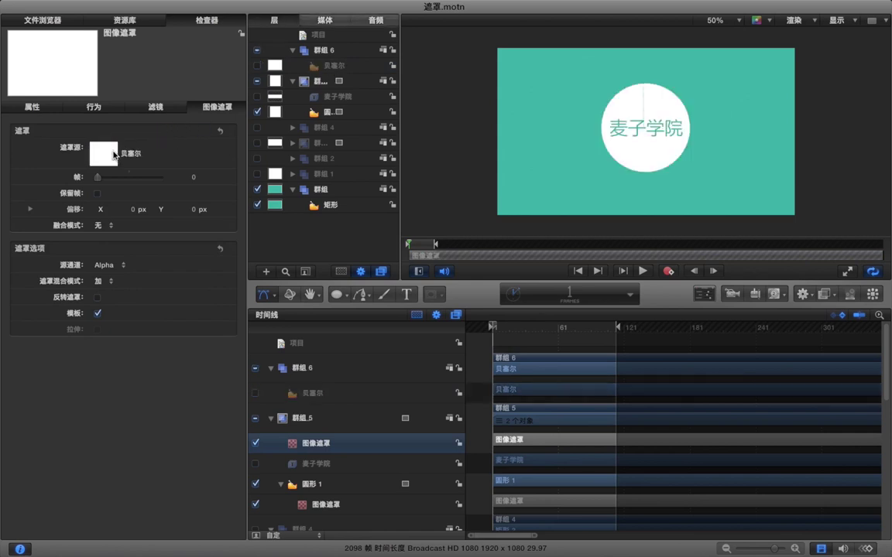
{"action": "left_click", "coordinate": [348, 65]}
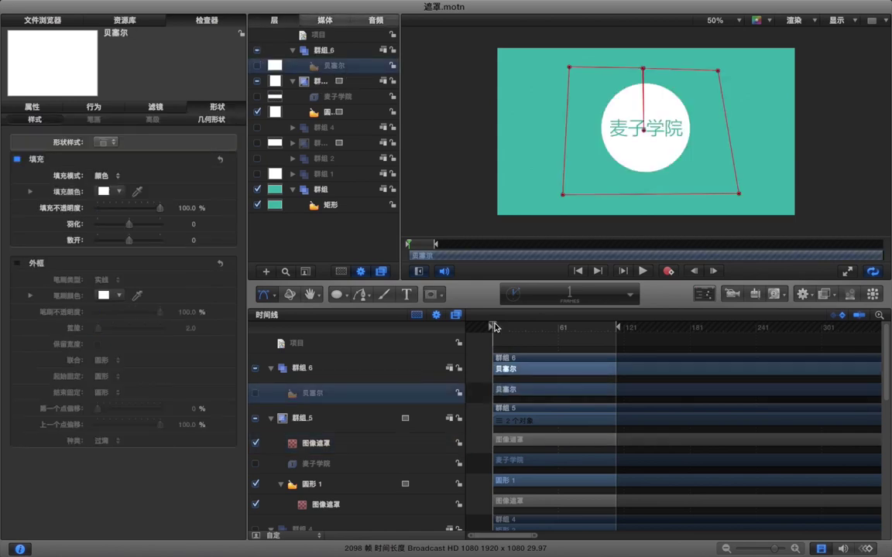
{"action": "left_click", "coordinate": [527, 348]}
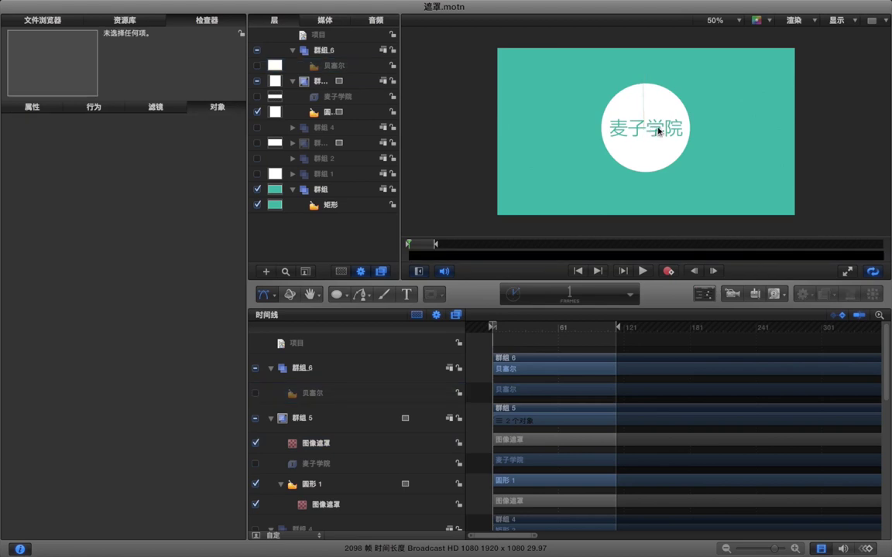
Step: Raise control point 1 of the Bezier shape to about Y 462 px, separating the two upper ends of the notch
{"action": "key", "text": "super+equal"}
{"action": "key", "text": "super+equal"}
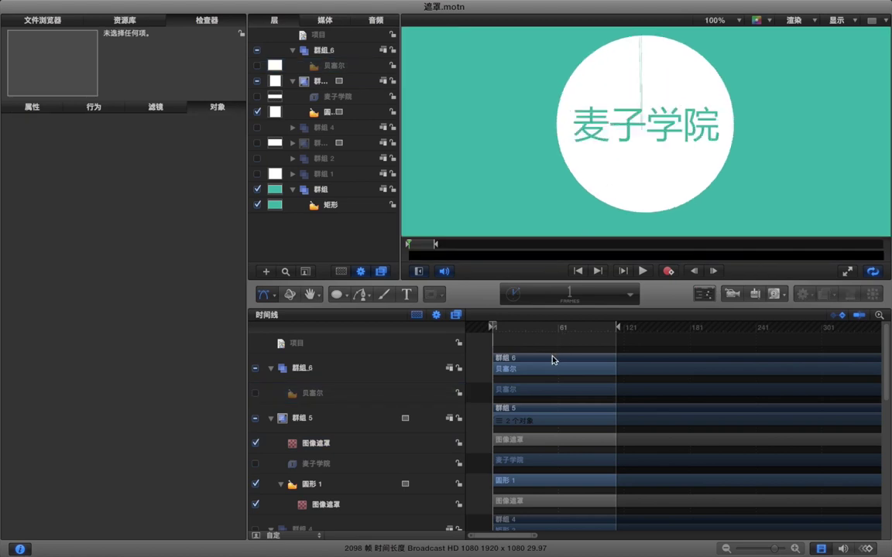
{"action": "left_click", "coordinate": [534, 391]}
{"action": "scroll", "coordinate": [617, 135], "scroll_direction": "up", "scroll_amount": 4}
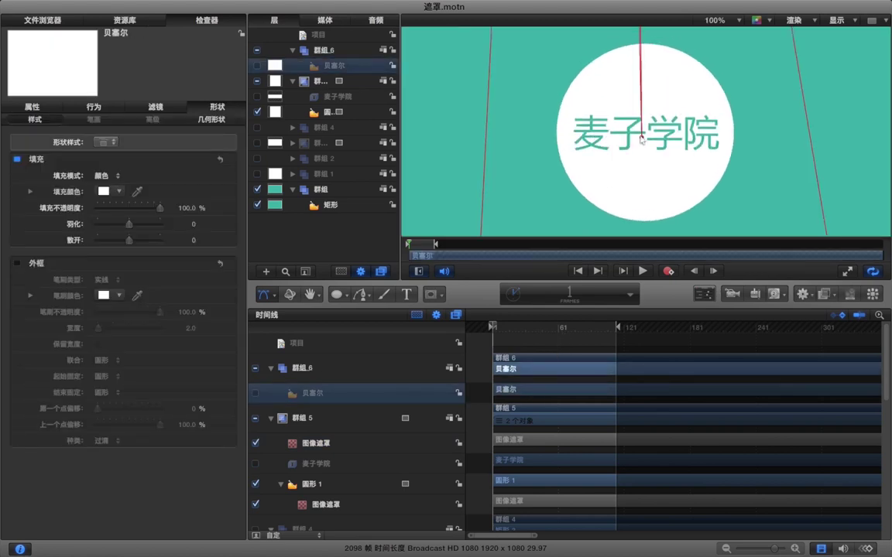
{"action": "scroll", "coordinate": [641, 147], "scroll_direction": "up", "scroll_amount": 4}
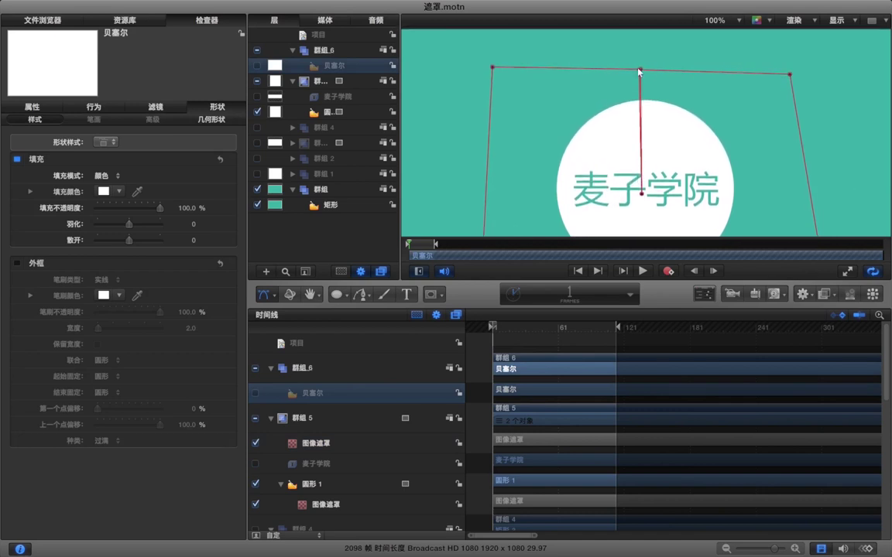
{"action": "left_click_drag", "start_coordinate": [640, 70], "coordinate": [642, 58]}
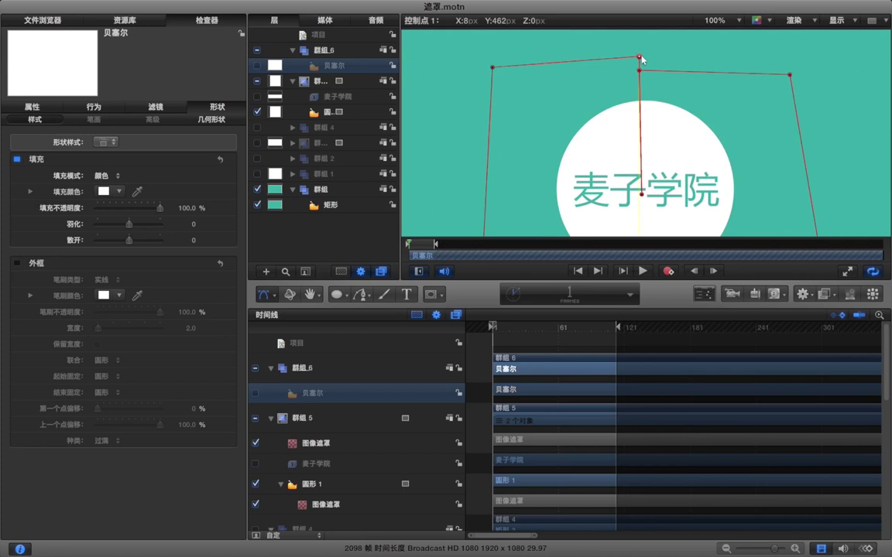
{"action": "left_click", "coordinate": [652, 49]}
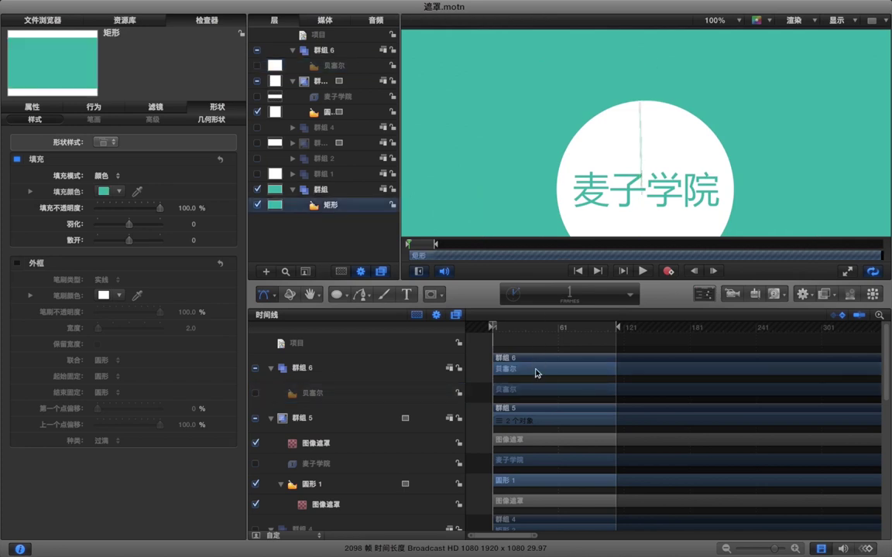
Step: Align the Bezier shape's three notch points on the vertical line through the circle's centre, at about X 27.5, with the inner point on the centre
{"action": "left_click", "coordinate": [530, 394]}
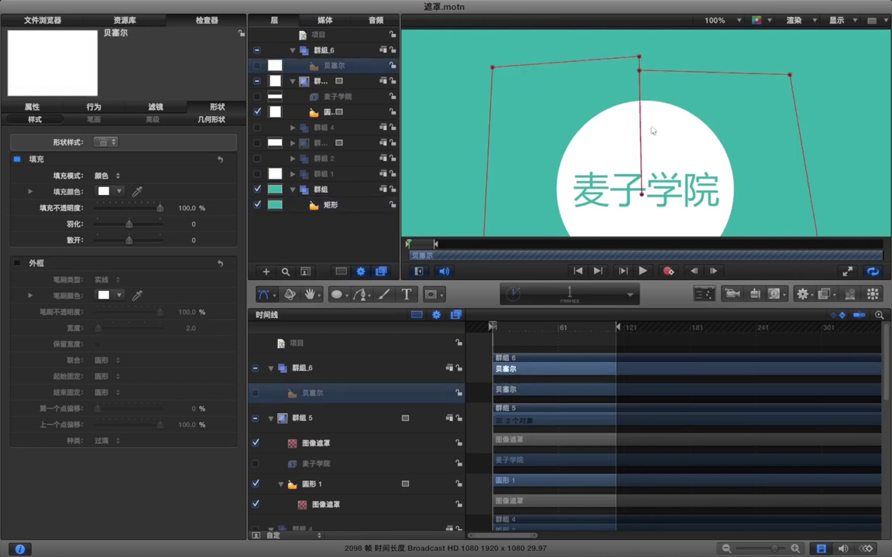
{"action": "mouse_move", "coordinate": [638, 72]}
{"action": "left_mouse_down"}
{"action": "mouse_move", "coordinate": [654, 73]}
{"action": "mouse_move", "coordinate": [645, 57]}
{"action": "left_mouse_up"}
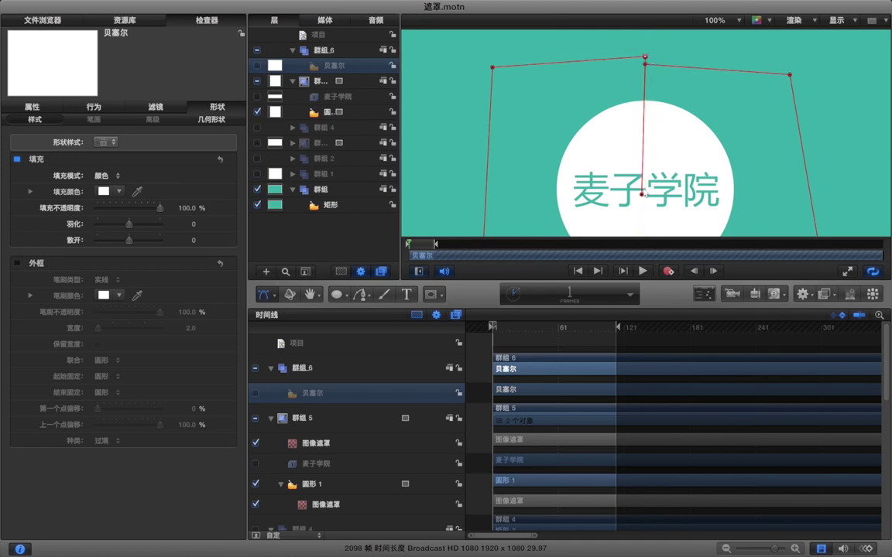
{"action": "left_click_drag", "start_coordinate": [641, 194], "coordinate": [645, 195]}
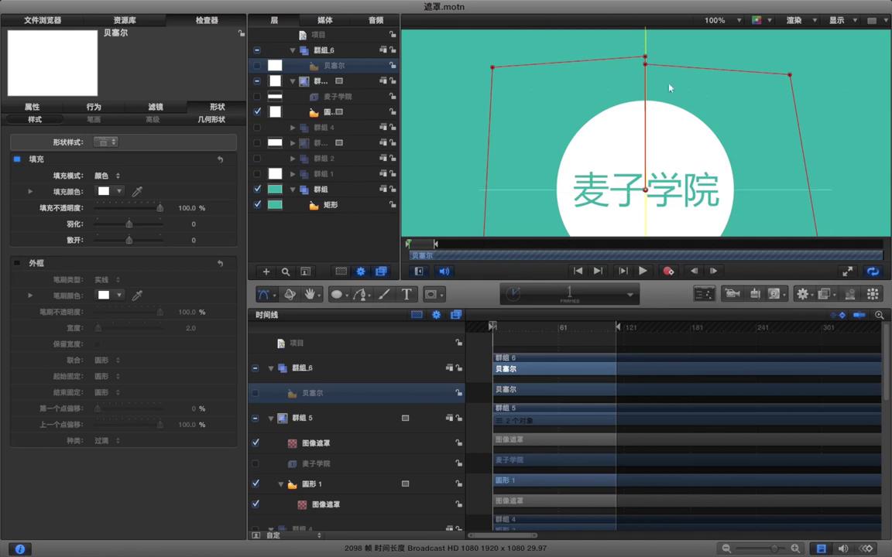
{"action": "left_click", "coordinate": [666, 56]}
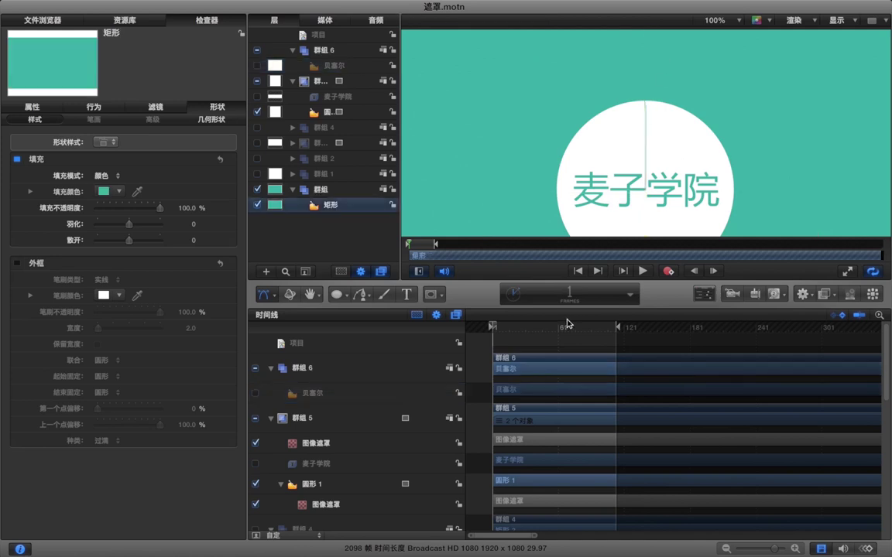
{"action": "left_click", "coordinate": [540, 391]}
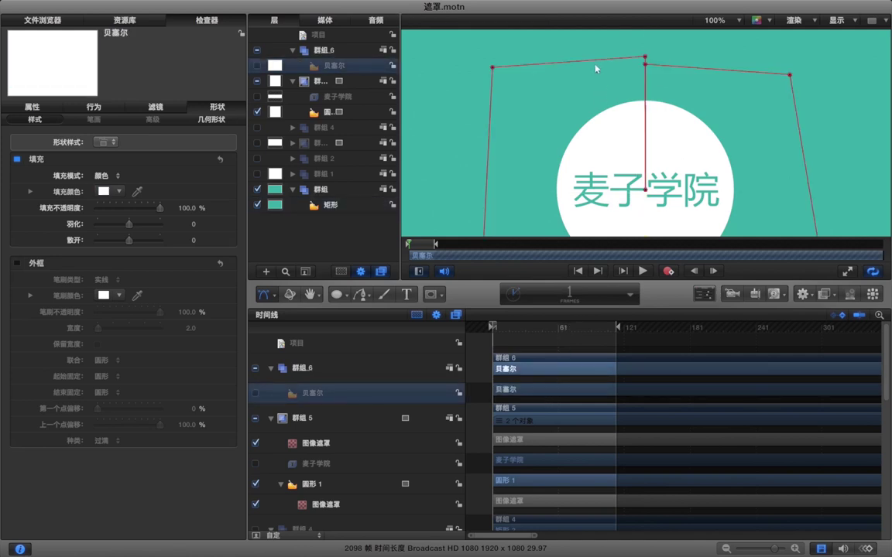
Step: Make 群组 6 start at frame 7 in the timeline
{"action": "key", "text": "super+minus"}
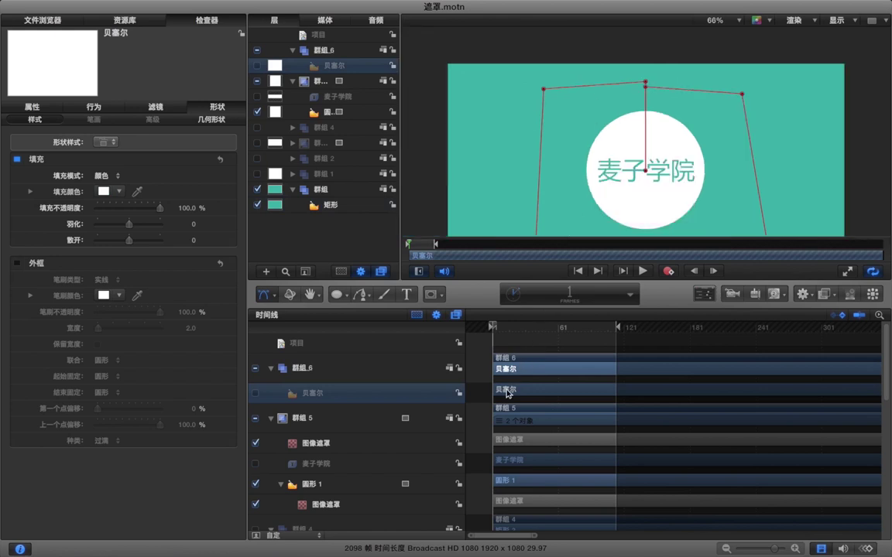
{"action": "left_click_drag", "start_coordinate": [514, 361], "coordinate": [517, 361]}
{"action": "key", "text": "space"}
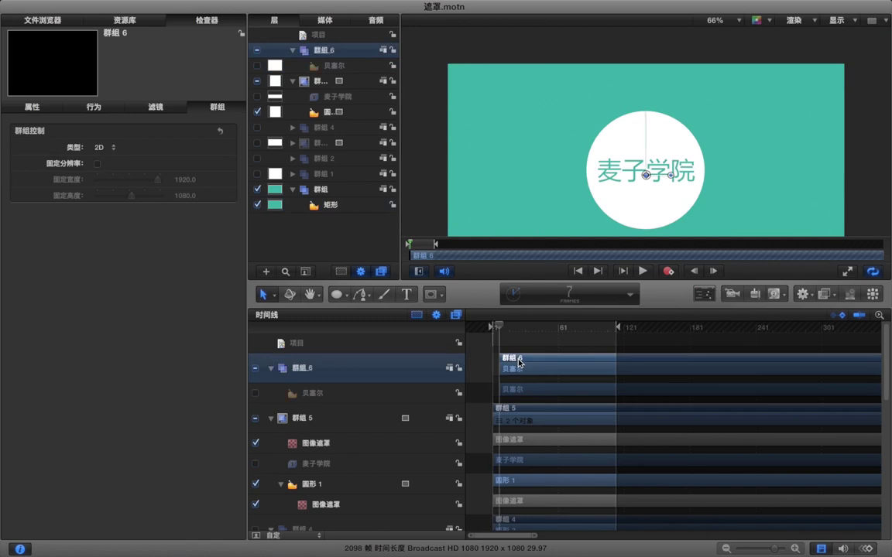
Step: Keyframe all control points of the Bezier shape at frame 7 and again at frame 11
{"action": "left_click", "coordinate": [518, 393]}
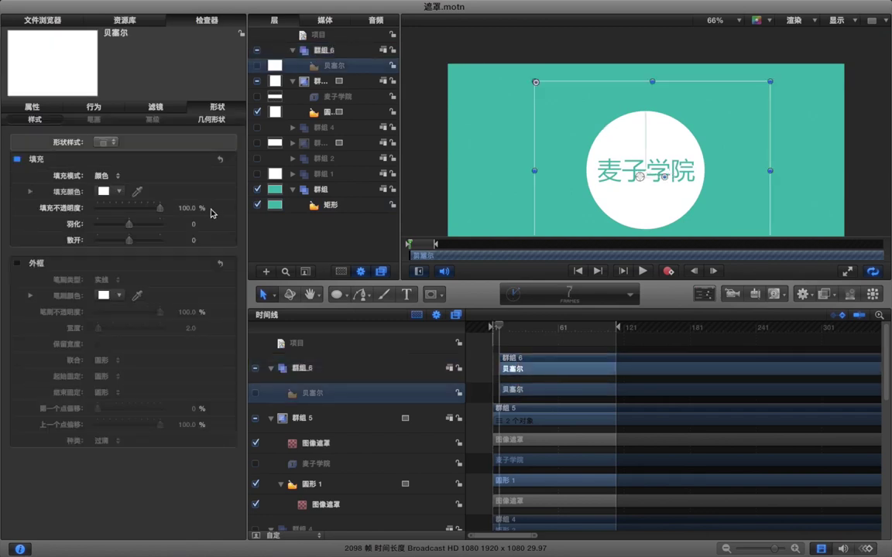
{"action": "left_click", "coordinate": [206, 120]}
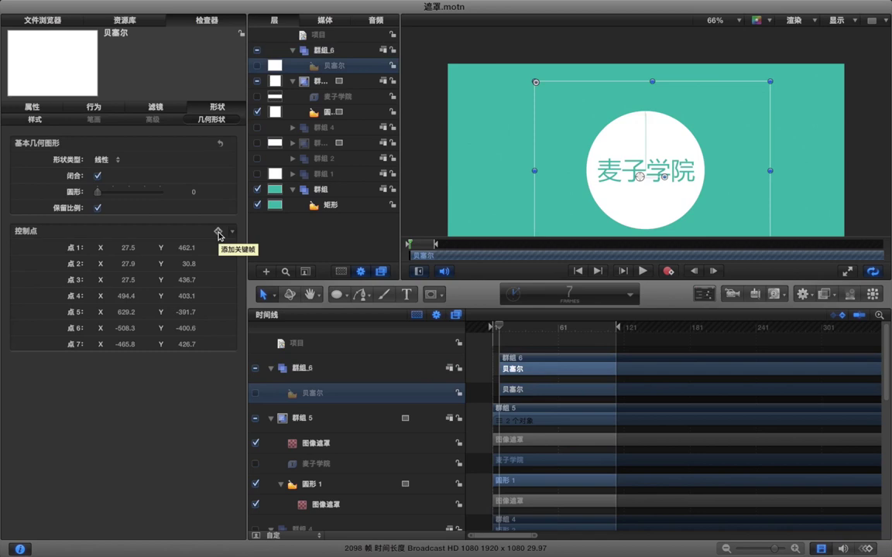
{"action": "left_click", "coordinate": [219, 234]}
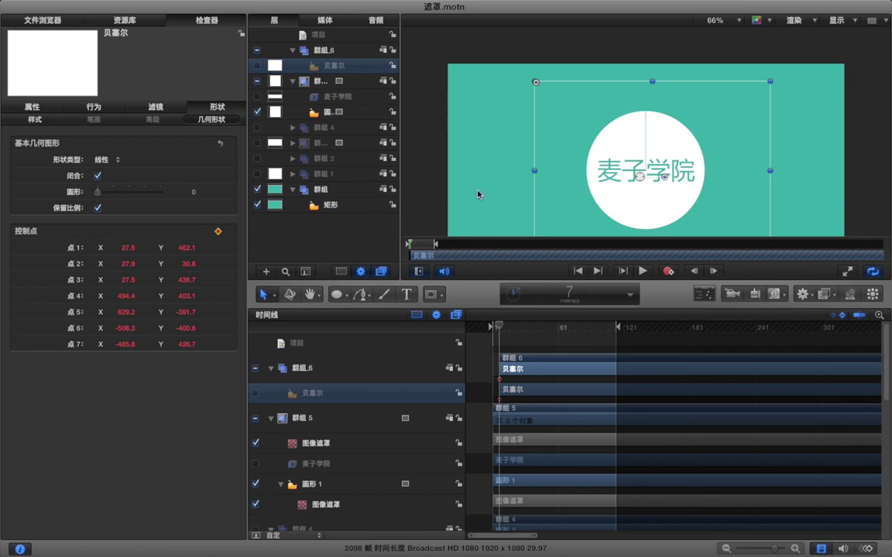
{"action": "key", "text": "Right"}
{"action": "key", "text": "Right"}
{"action": "key", "text": "Right"}
{"action": "key", "text": "Right"}
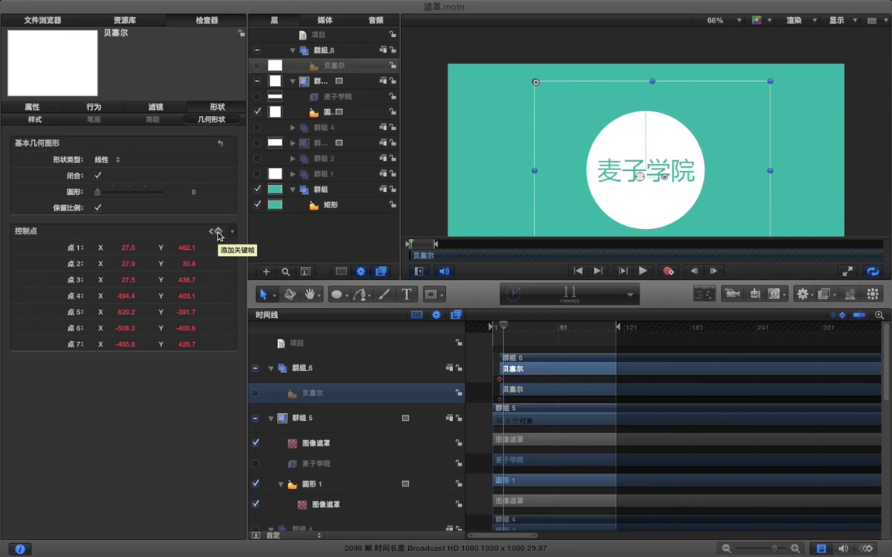
{"action": "left_click", "coordinate": [217, 233]}
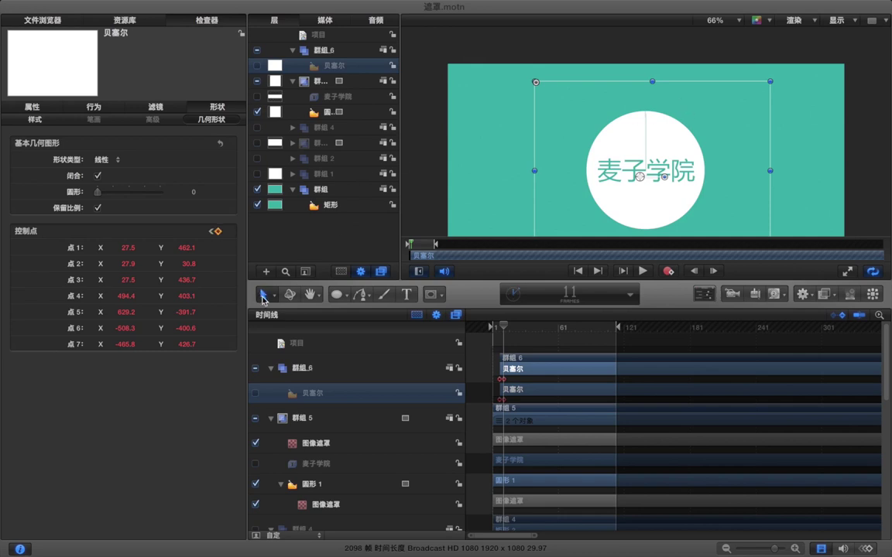
Step: At frame 11, move control point 3 to the right of the circle, level with its centre, at about X 473, Y 31
{"action": "left_click", "coordinate": [263, 296]}
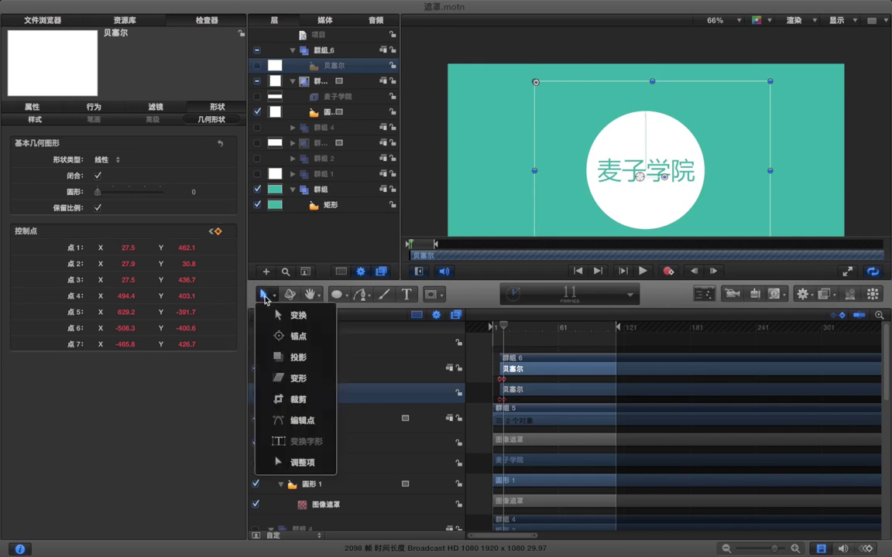
{"action": "left_click", "coordinate": [296, 420]}
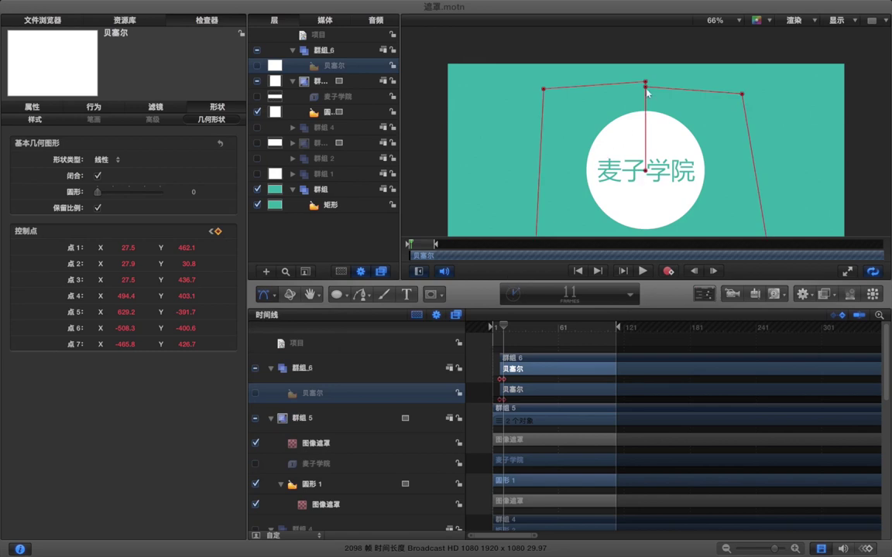
{"action": "left_click_drag", "start_coordinate": [646, 85], "coordinate": [738, 172]}
Step: At frame 15, move control point 3 straight below the circle's centre and lower control point 4 to about X 540, Y -140
{"action": "key", "text": "Right"}
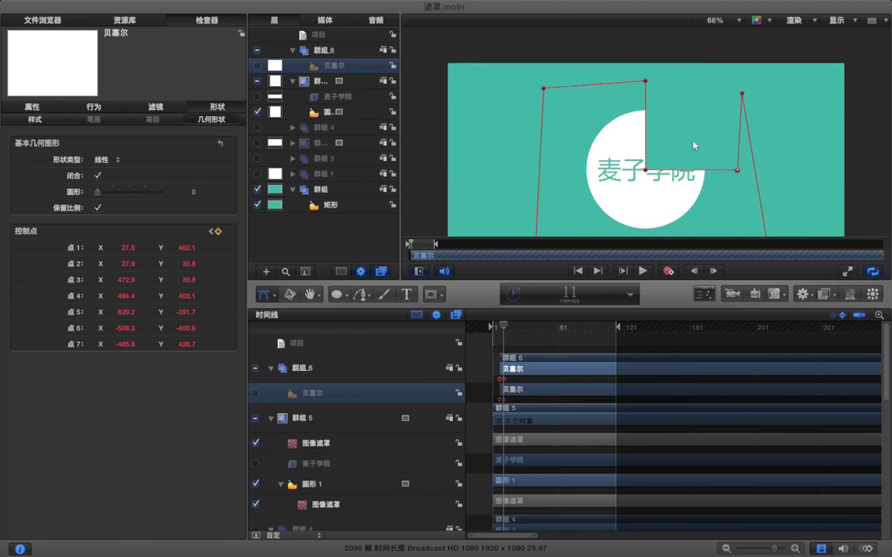
{"action": "key", "text": "Right"}
{"action": "key", "text": "Right"}
{"action": "key", "text": "Right"}
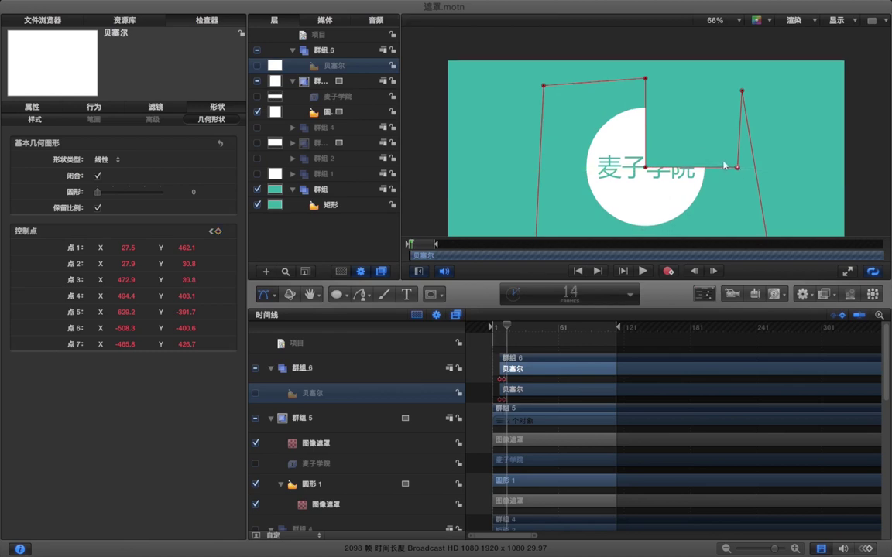
{"action": "left_click_drag", "start_coordinate": [737, 167], "coordinate": [647, 251]}
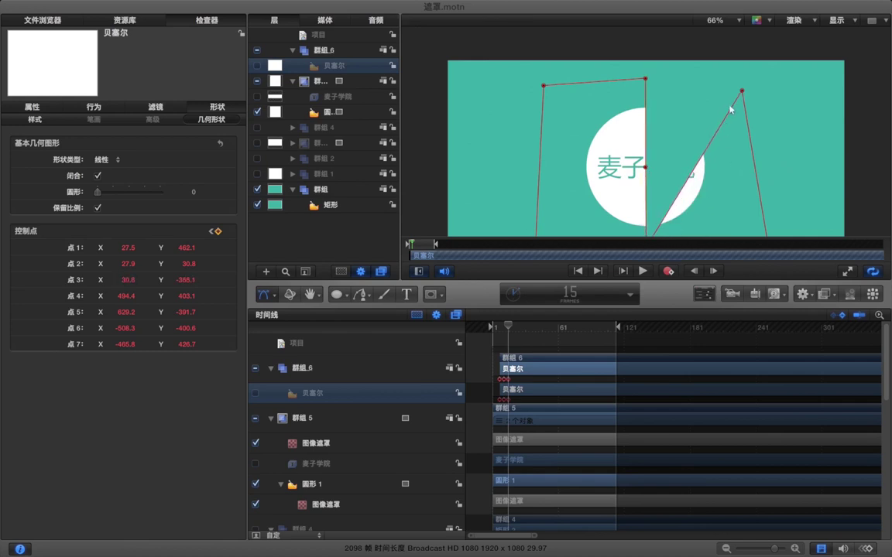
{"action": "left_click_drag", "start_coordinate": [742, 93], "coordinate": [750, 203]}
{"action": "scroll", "coordinate": [627, 160], "scroll_direction": "down", "scroll_amount": 2}
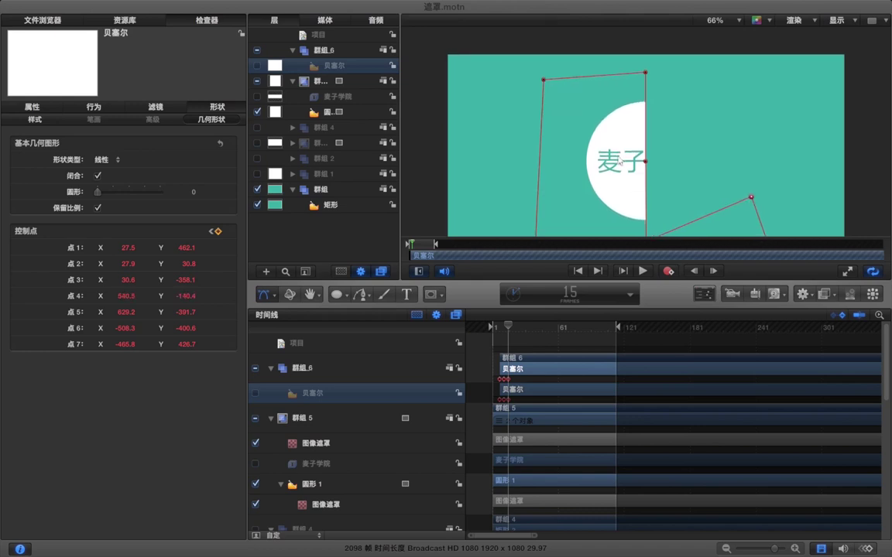
Step: At frame 19, move control point 3 left of the circle at centre height and control point 4 to the frame's lower-left area
{"action": "key", "text": "Right"}
{"action": "key", "text": "Right"}
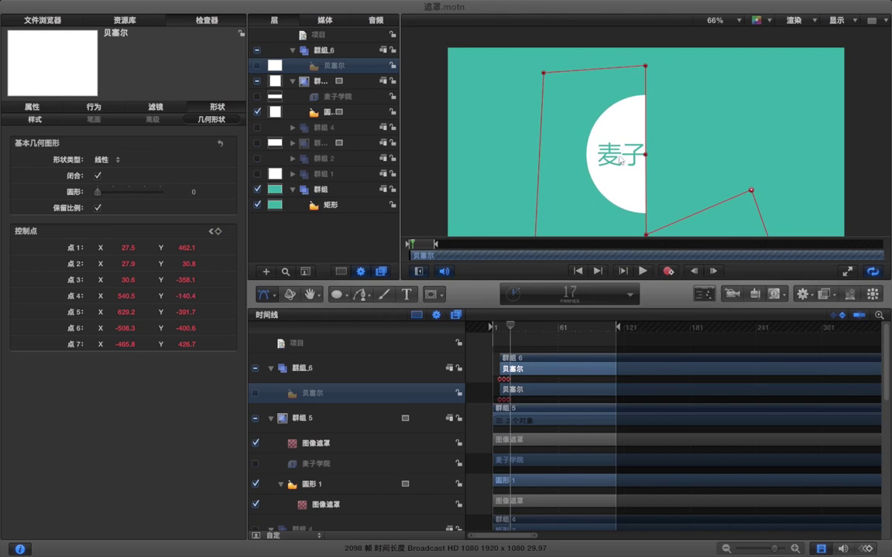
{"action": "key", "text": "Right"}
{"action": "left_click_drag", "start_coordinate": [646, 236], "coordinate": [538, 155]}
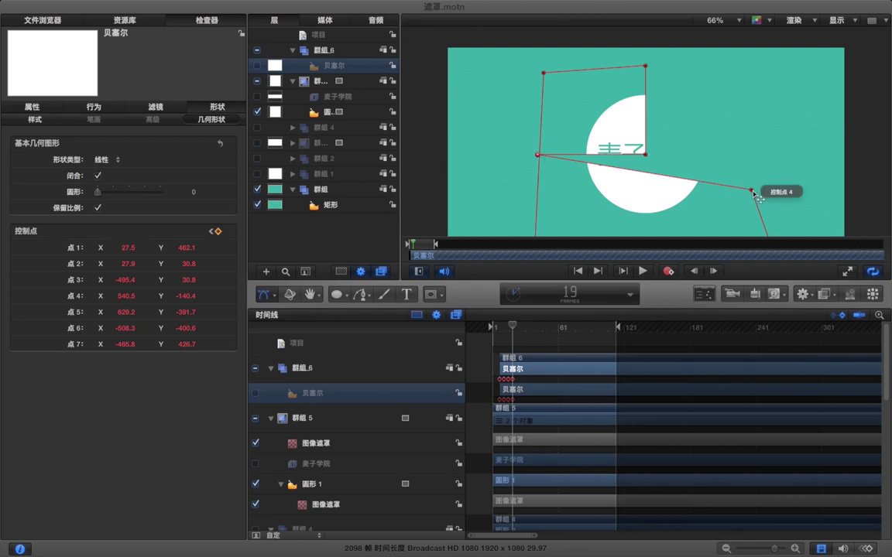
{"action": "left_click_drag", "start_coordinate": [751, 190], "coordinate": [563, 228]}
Step: At frame 23, move control point 3 above the circle and points 4 and 5 beyond its left side, and trim 群组 6 to end there
{"action": "scroll", "coordinate": [614, 145], "scroll_direction": "down", "scroll_amount": 3}
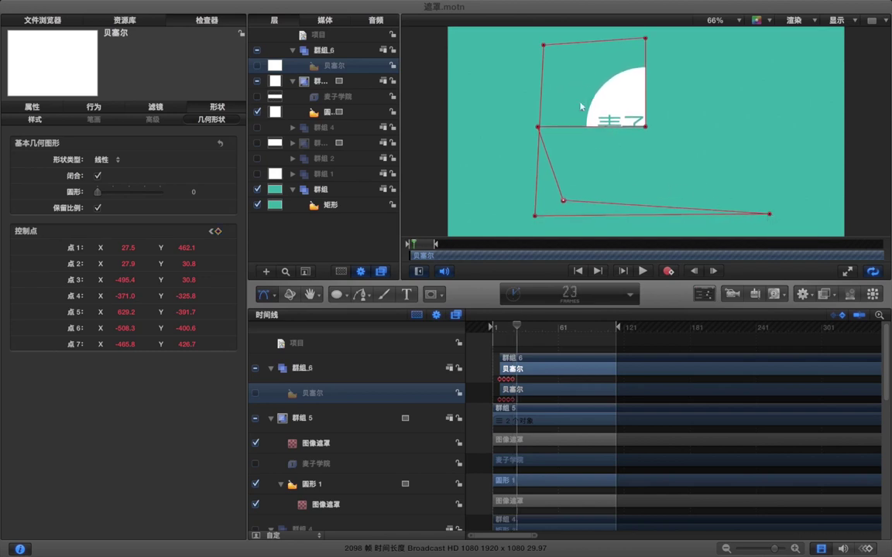
{"action": "left_click_drag", "start_coordinate": [540, 129], "coordinate": [646, 32]}
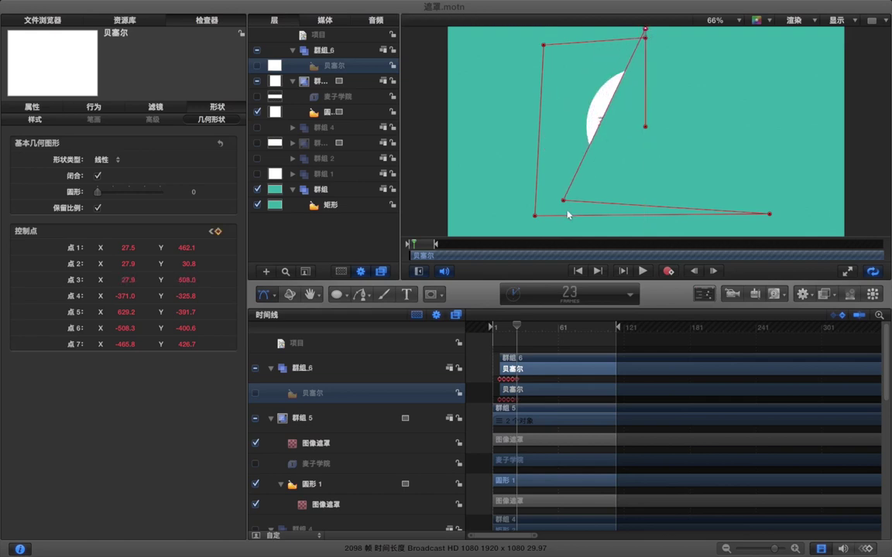
{"action": "left_click_drag", "start_coordinate": [563, 201], "coordinate": [510, 75]}
{"action": "left_click_drag", "start_coordinate": [766, 214], "coordinate": [551, 218]}
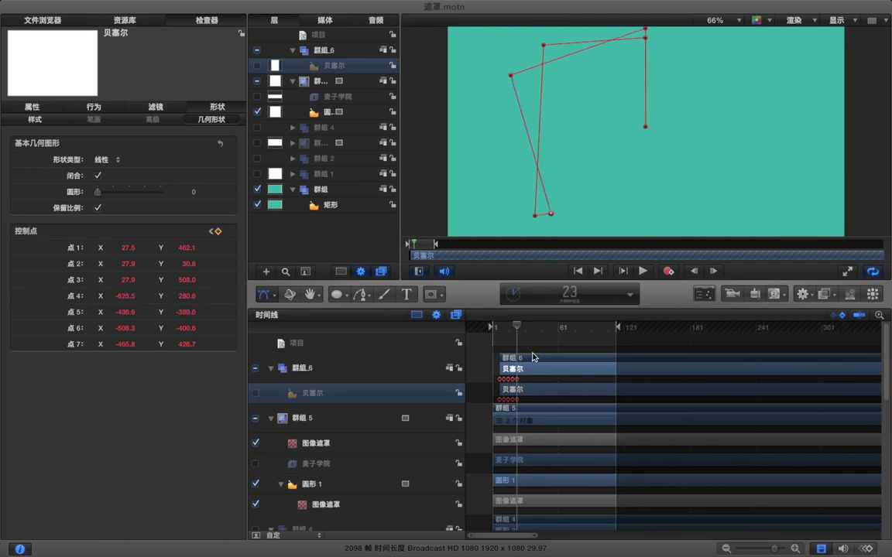
{"action": "key", "text": "alt+]"}
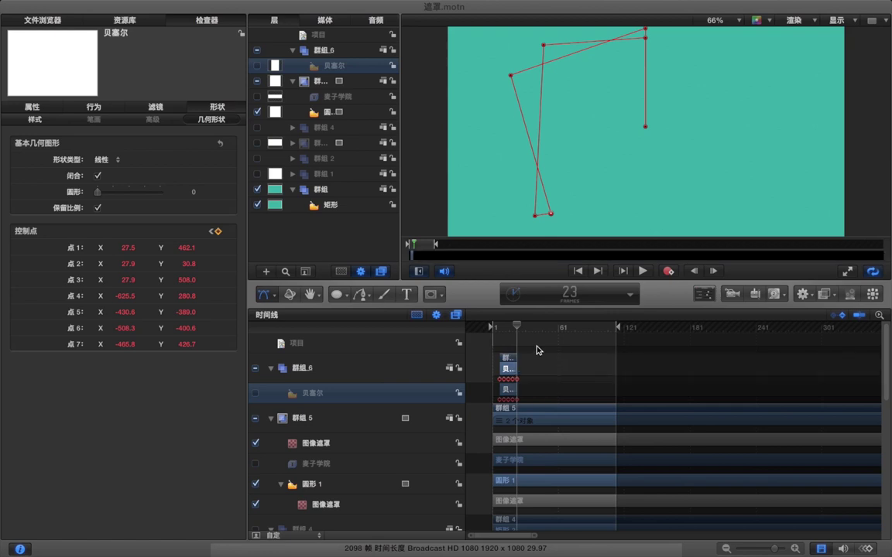
{"action": "left_click", "coordinate": [538, 349]}
Step: Step back and forth through the frames to check how the mask wipes the circle
{"action": "key", "text": "Left"}
{"action": "key", "text": "Left"}
{"action": "key", "text": "Left"}
{"action": "key", "text": "Left"}
{"action": "key", "text": "Left"}
{"action": "key", "text": "Left"}
{"action": "key", "text": "Left"}
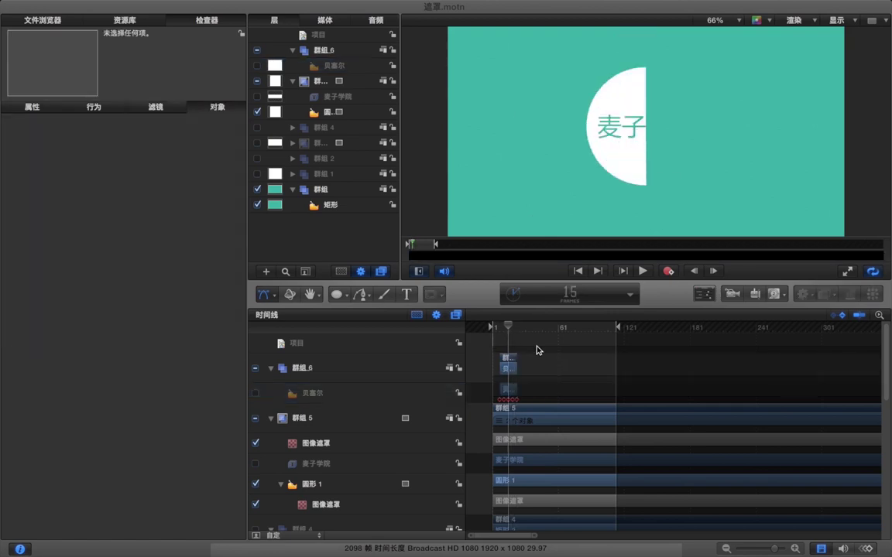
{"action": "key", "text": "Right"}
{"action": "key", "text": "Left"}
{"action": "key", "text": "Right"}
{"action": "key", "text": "Left"}
{"action": "key", "text": "Left"}
{"action": "key", "text": "Left"}
{"action": "key", "text": "Right"}
{"action": "key", "text": "Right"}
{"action": "key", "text": "Right"}
{"action": "key", "text": "Right"}
{"action": "key", "text": "Right"}
{"action": "key", "text": "Right"}
{"action": "key", "text": "Right"}
{"action": "key", "text": "Right"}
{"action": "key", "text": "Right"}
{"action": "key", "text": "Right"}
{"action": "key", "text": "Right"}
{"action": "key", "text": "Right"}
{"action": "key", "text": "Right"}
{"action": "key", "text": "Right"}
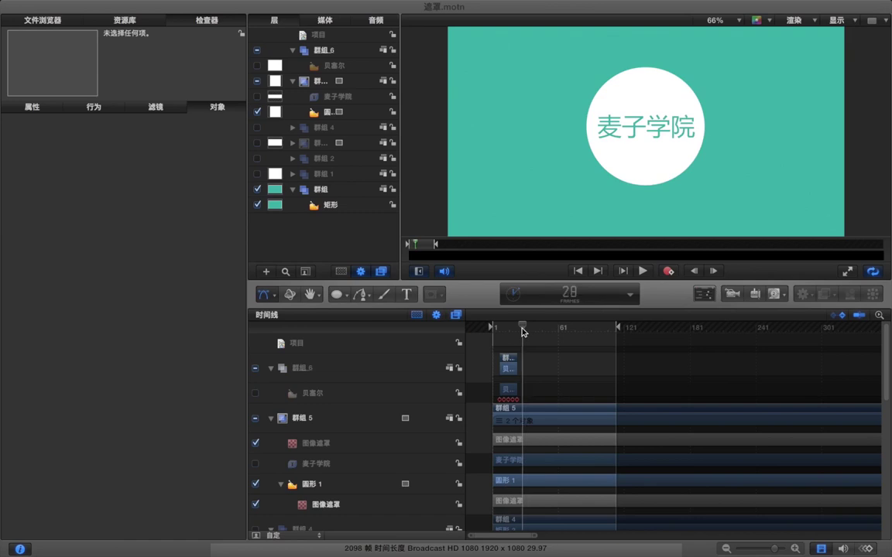
Step: End the play range at frame 27 and play the wipe animation
{"action": "key", "text": "alt+super+o"}
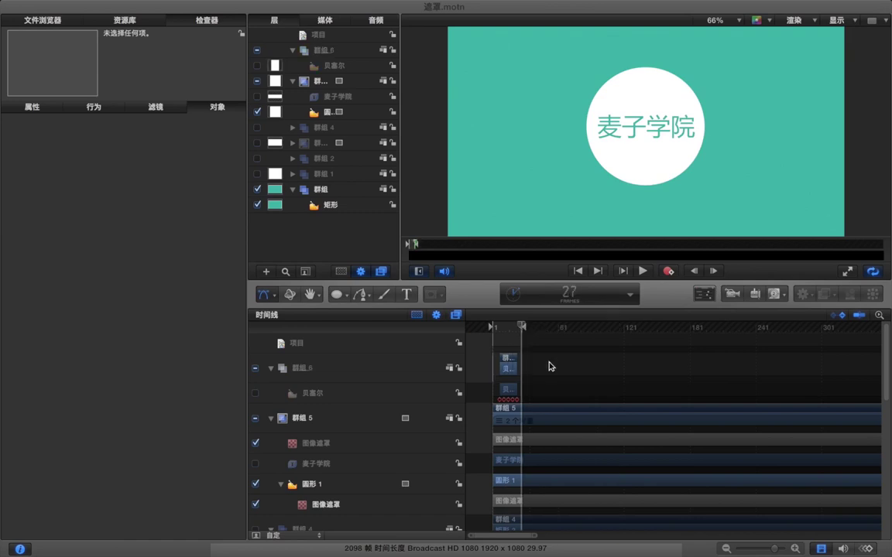
{"action": "key", "text": "space"}
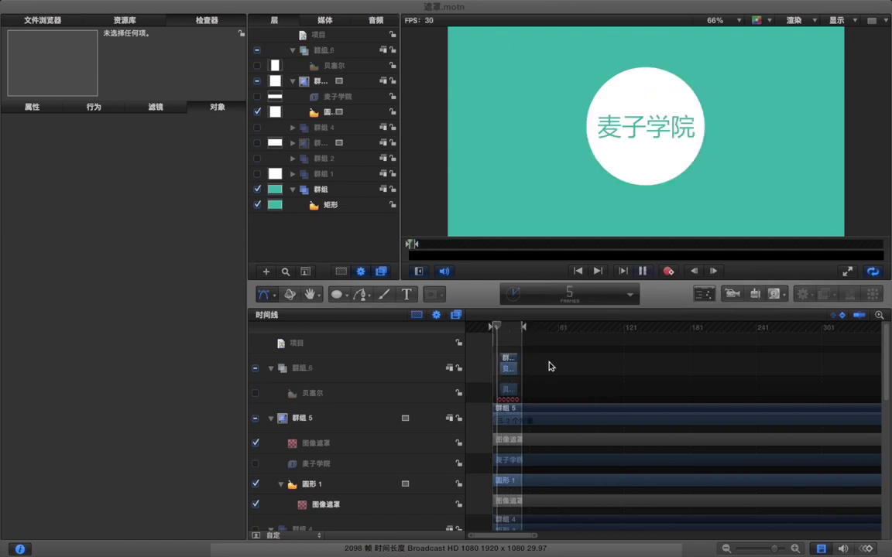
{"action": "key", "text": "space"}
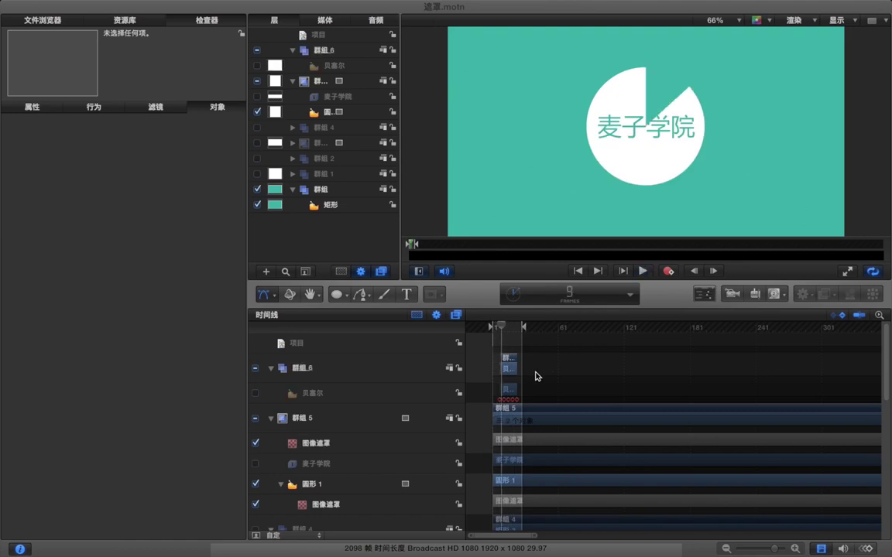
Step: Examine the mask's edges frame by frame up to frame 17 for unwanted gaps in the wipe
{"action": "key", "text": "Right"}
{"action": "key", "text": "Right"}
{"action": "key", "text": "Right"}
{"action": "key", "text": "Right"}
{"action": "key", "text": "Right"}
{"action": "key", "text": "Right"}
{"action": "key", "text": "Right"}
{"action": "key", "text": "Right"}
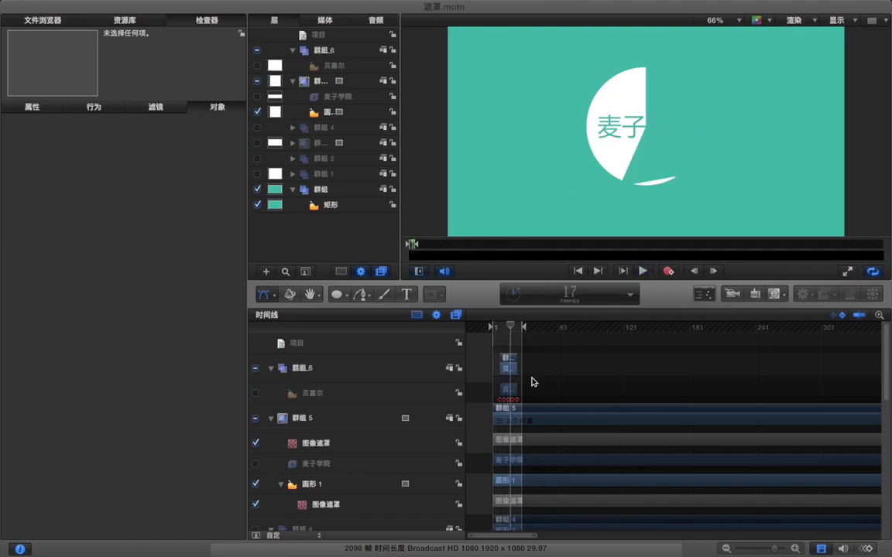
Step: Extend the 贝塞尔 mask layer so it ends at frame 33 and play the wipe animation
{"action": "key", "text": "Right"}
{"action": "key", "text": "Right"}
{"action": "key", "text": "Right"}
{"action": "key", "text": "Right"}
{"action": "key", "text": "Right"}
{"action": "key", "text": "Right"}
{"action": "left_click_drag", "start_coordinate": [520, 395], "coordinate": [532, 390]}
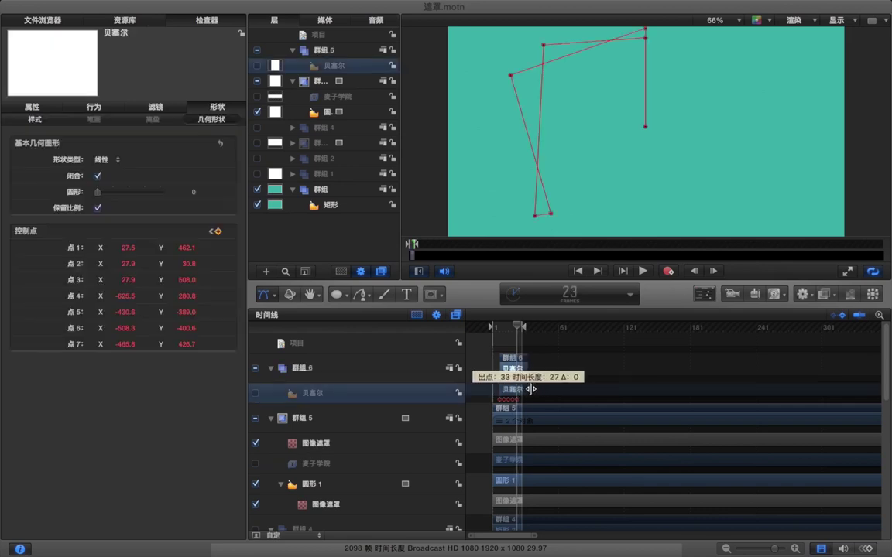
{"action": "left_click", "coordinate": [589, 375]}
{"action": "key", "text": "space"}
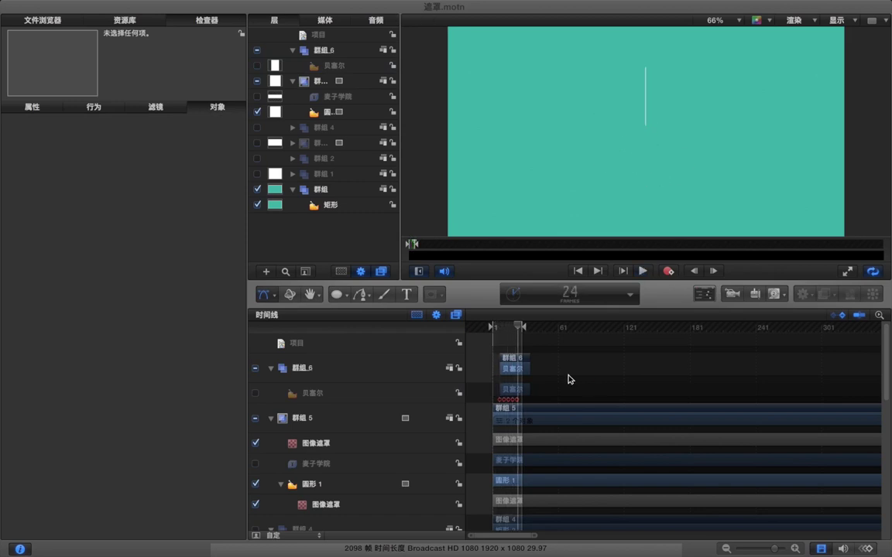
{"action": "key", "text": "space"}
Step: Step the 贝塞尔 mask through frames 11 to 17 to examine where its outline fails to cover the circle cleanly
{"action": "left_click_drag", "start_coordinate": [513, 327], "coordinate": [508, 328]}
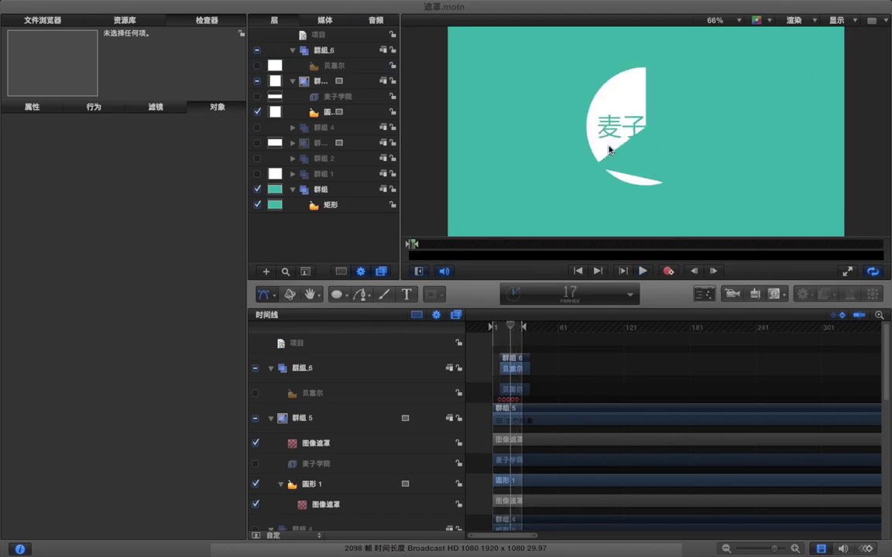
{"action": "left_click", "coordinate": [509, 391]}
{"action": "key", "text": "Left"}
{"action": "key", "text": "Left"}
{"action": "key", "text": "Left"}
{"action": "key", "text": "Left"}
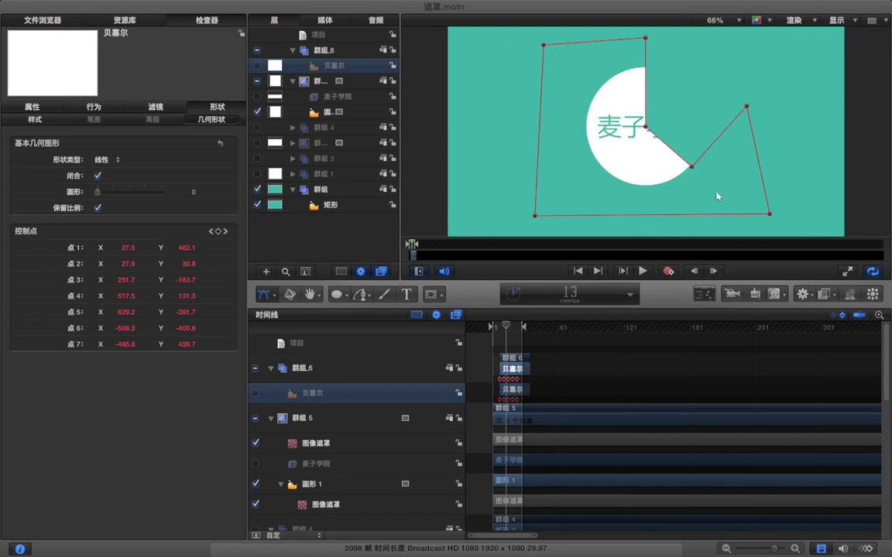
{"action": "key", "text": "Right"}
{"action": "key", "text": "Right"}
{"action": "key", "text": "Right"}
{"action": "key", "text": "Right"}
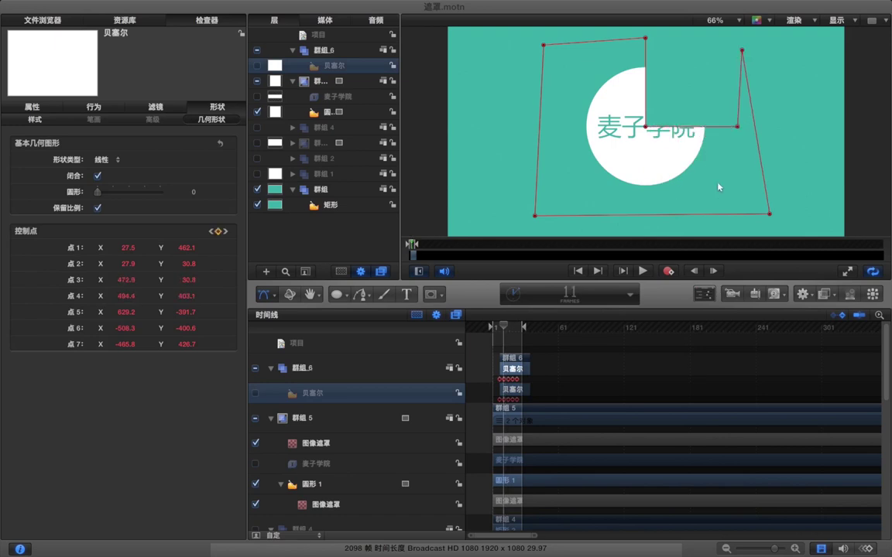
{"action": "key", "text": "Right"}
{"action": "key", "text": "Right"}
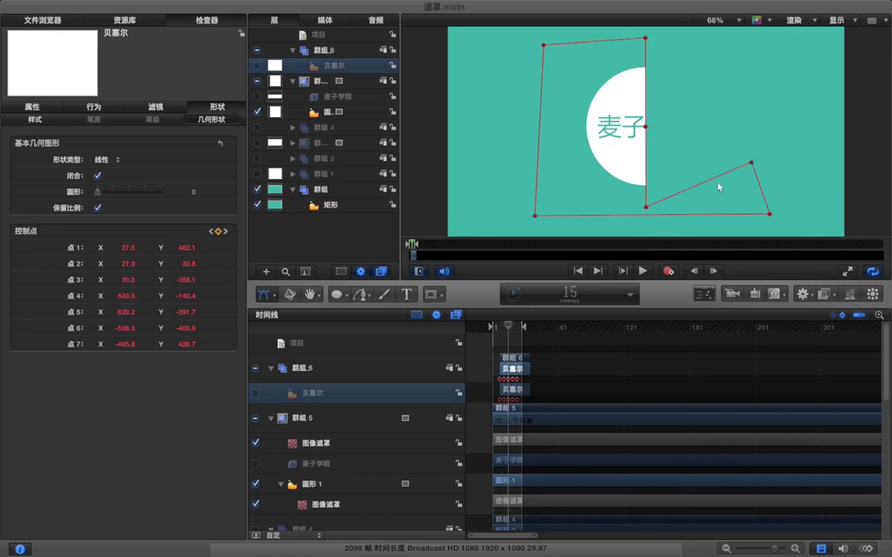
Step: At frame 16, keyframe the 贝塞尔 mask's control points and move point 4 below the circle, to about X 304, Y -336
{"action": "key", "text": "Left"}
{"action": "left_click", "coordinate": [217, 230]}
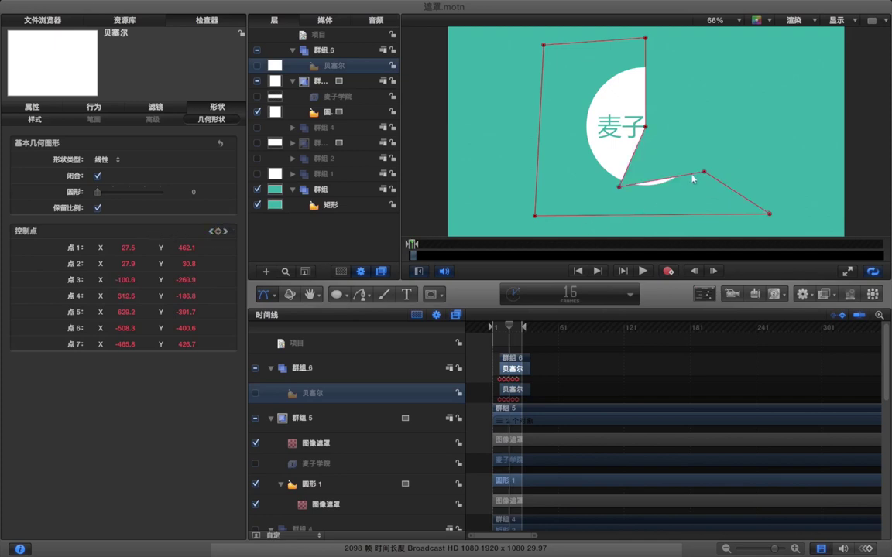
{"action": "left_click_drag", "start_coordinate": [704, 172], "coordinate": [703, 205]}
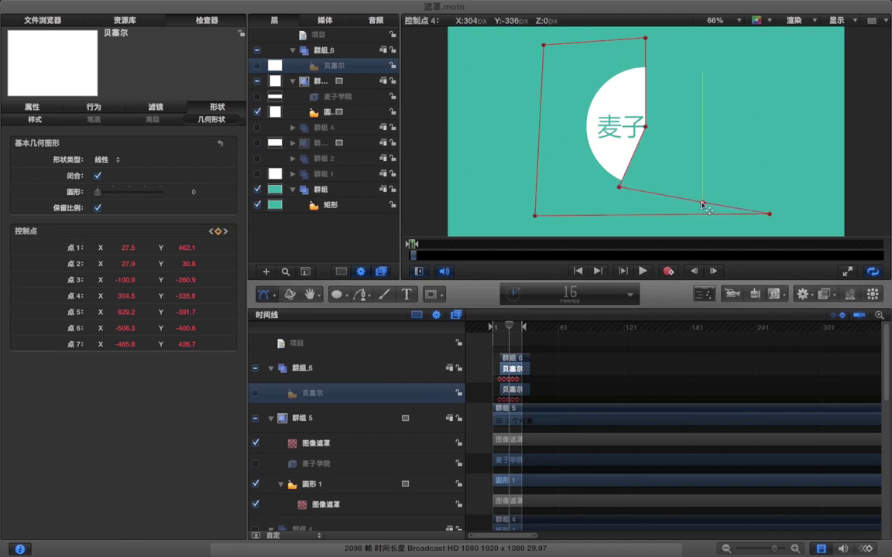
Step: Check the corrected mask frame by frame from frame 16 to frame 24 and play back the wipe
{"action": "key", "text": "Right"}
{"action": "key", "text": "Right"}
{"action": "key", "text": "Right"}
{"action": "key", "text": "Right"}
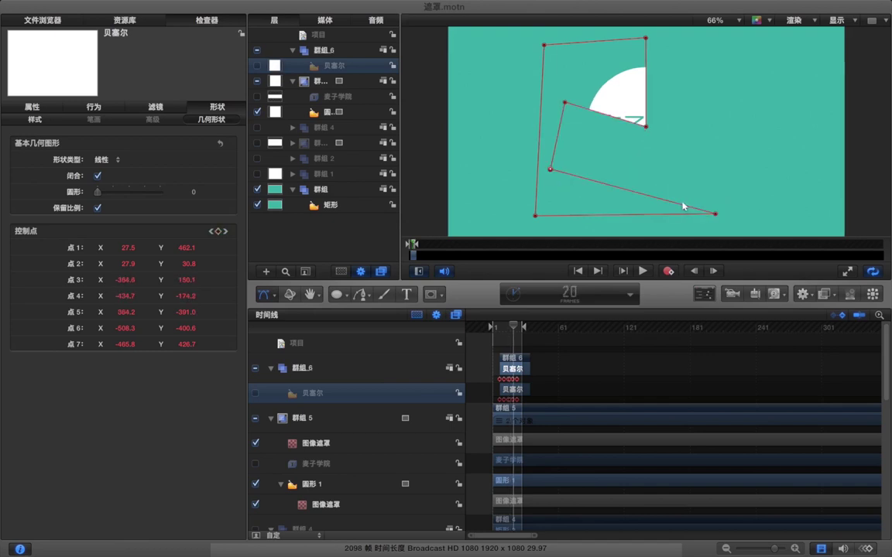
{"action": "key", "text": "Right"}
{"action": "key", "text": "Right"}
{"action": "key", "text": "Right"}
{"action": "key", "text": "Right"}
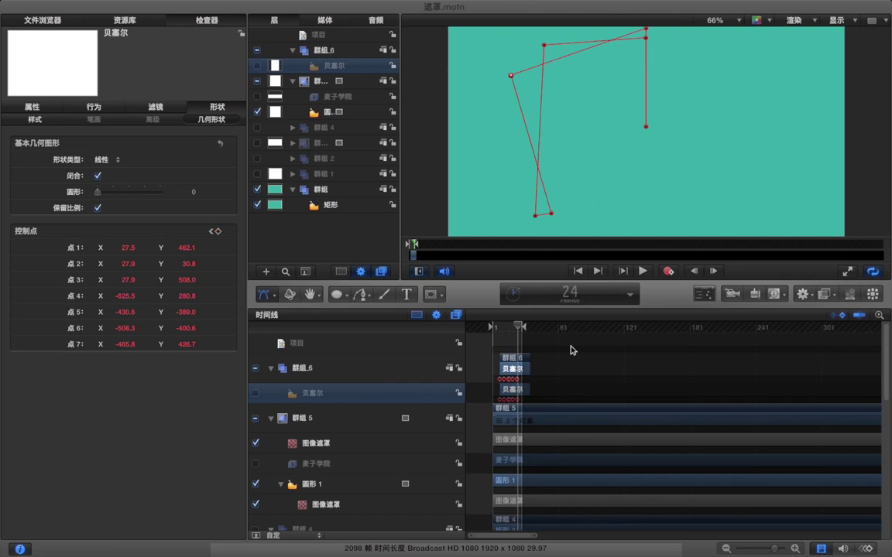
{"action": "left_click", "coordinate": [566, 360]}
{"action": "key", "text": "space"}
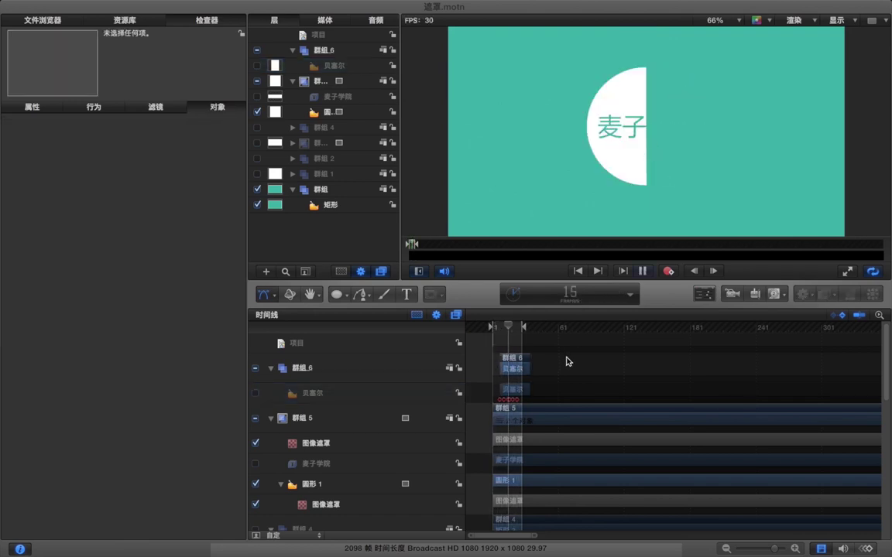
{"action": "key", "text": "space"}
Step: Trim the 贝塞尔 mask layer to end at frame 23
{"action": "key", "text": "Left"}
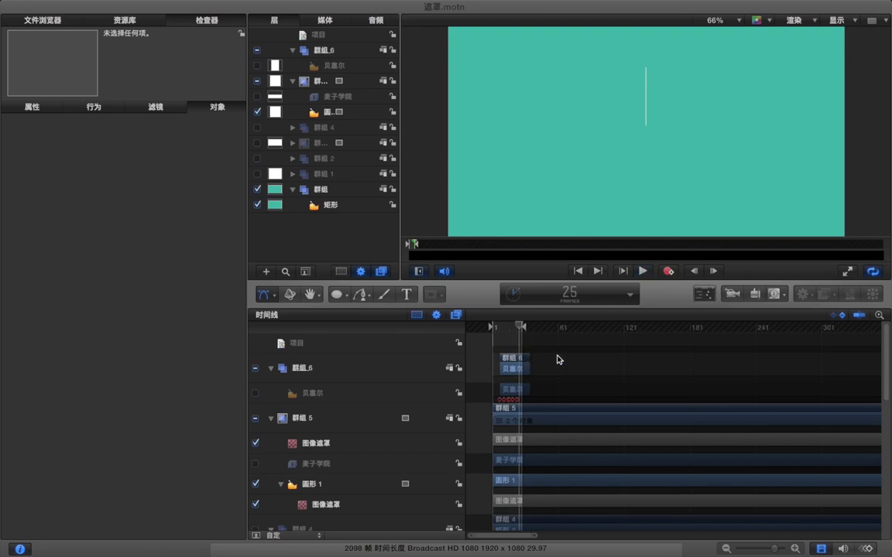
{"action": "key", "text": "Right"}
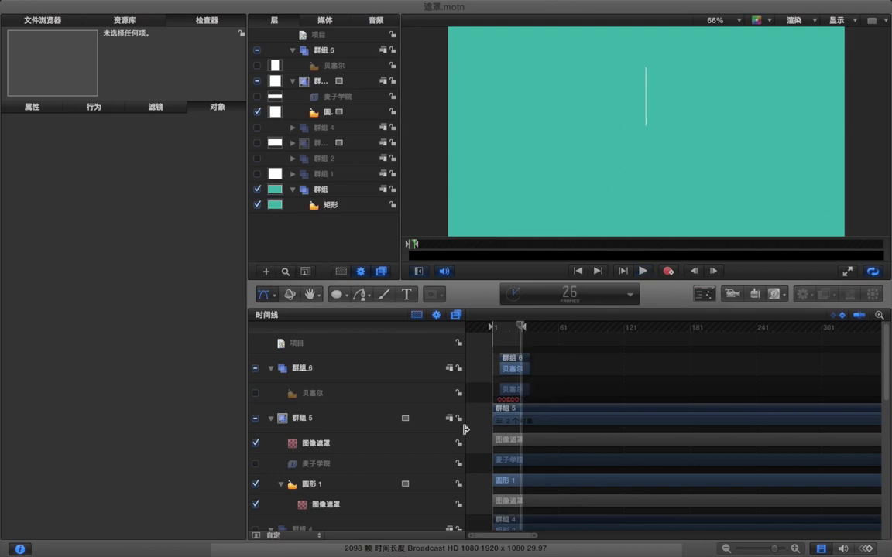
{"action": "key", "text": "Left"}
{"action": "key", "text": "Left"}
{"action": "key", "text": "Left"}
{"action": "left_click", "coordinate": [525, 395]}
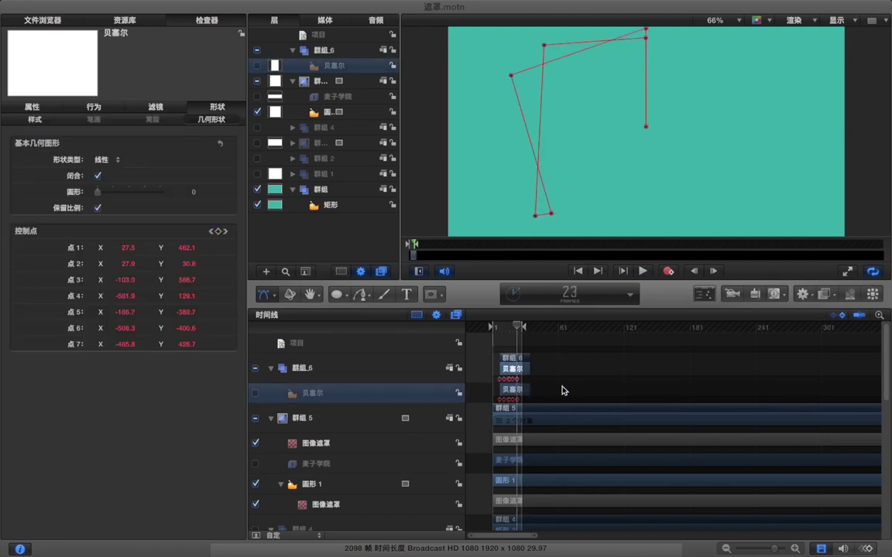
{"action": "key", "text": "o"}
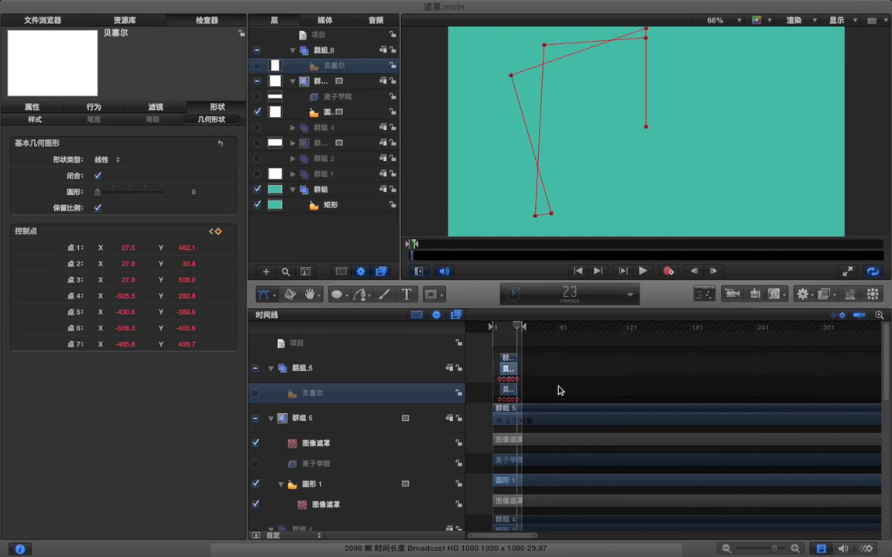
Step: Play the circle's wipe animation in the full-screen viewer and return to the normal workspace layout
{"action": "left_click", "coordinate": [359, 116]}
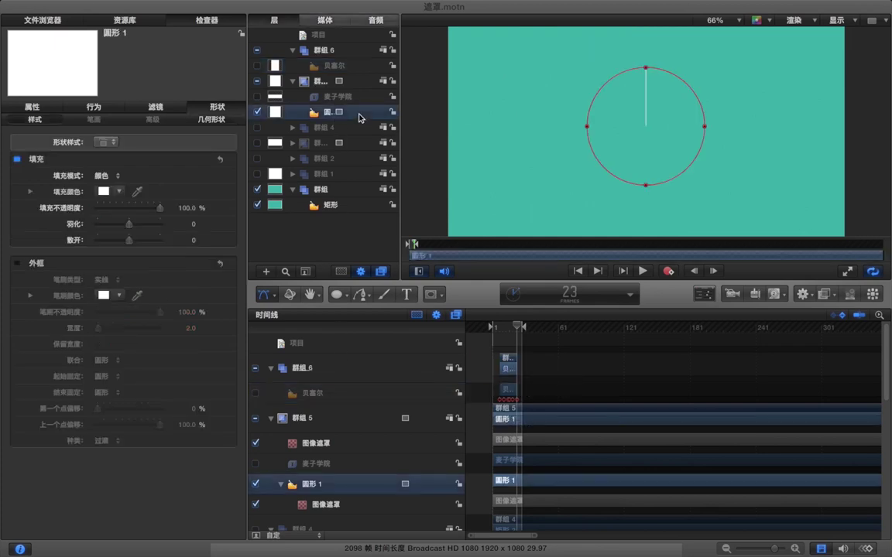
{"action": "left_click", "coordinate": [565, 363]}
{"action": "key", "text": "F8"}
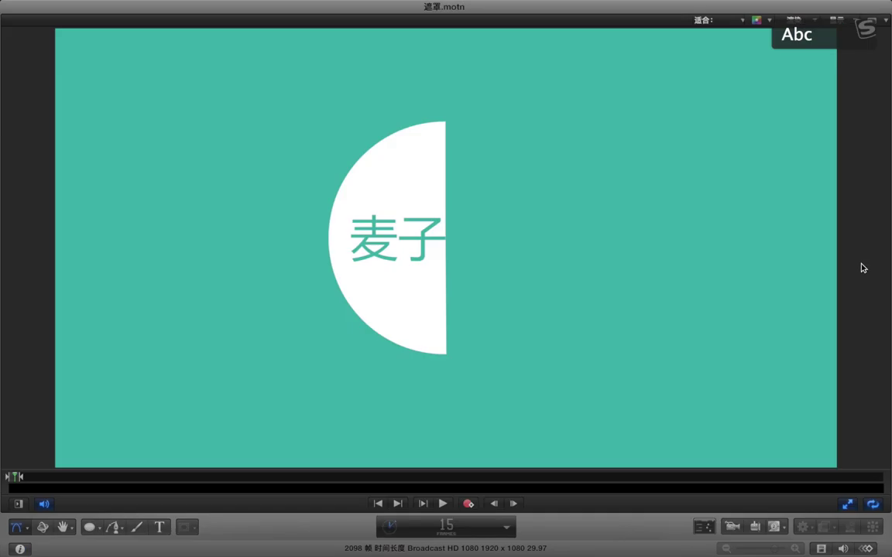
{"action": "key", "text": "space"}
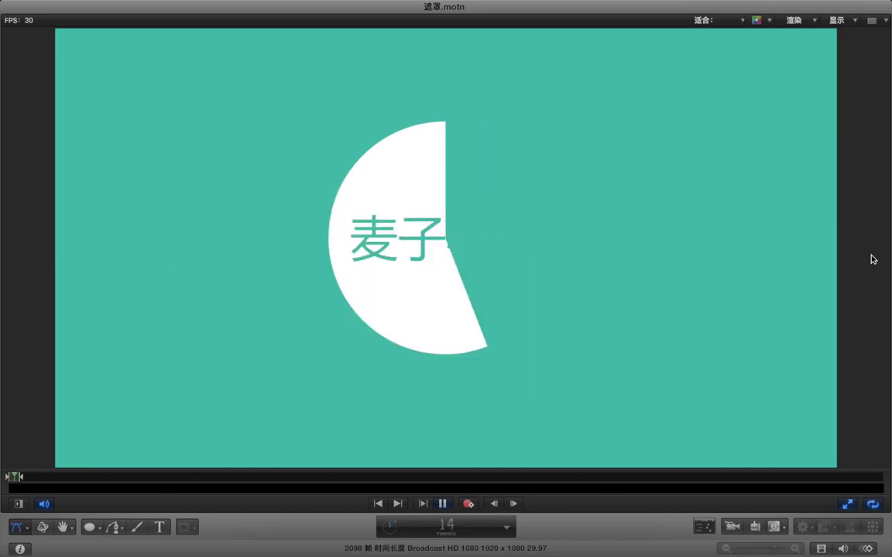
{"action": "key", "text": "space"}
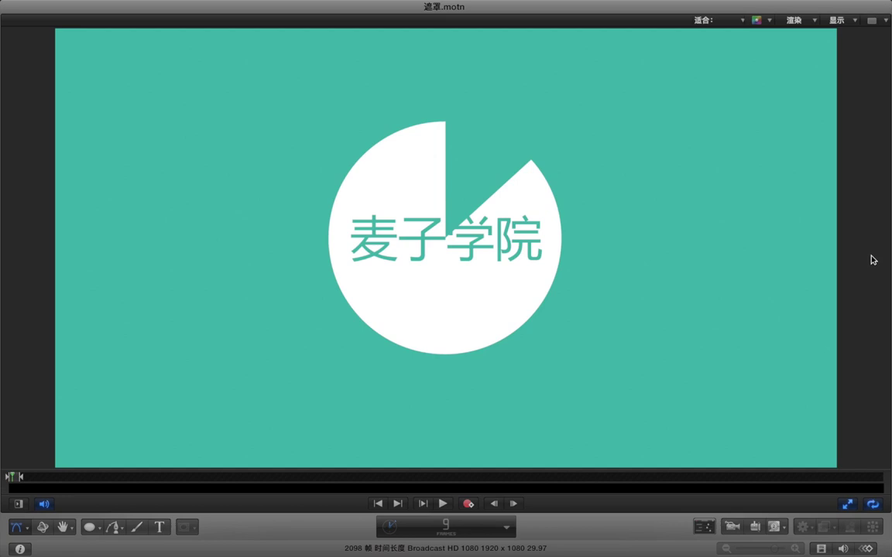
{"action": "left_click", "coordinate": [848, 505]}
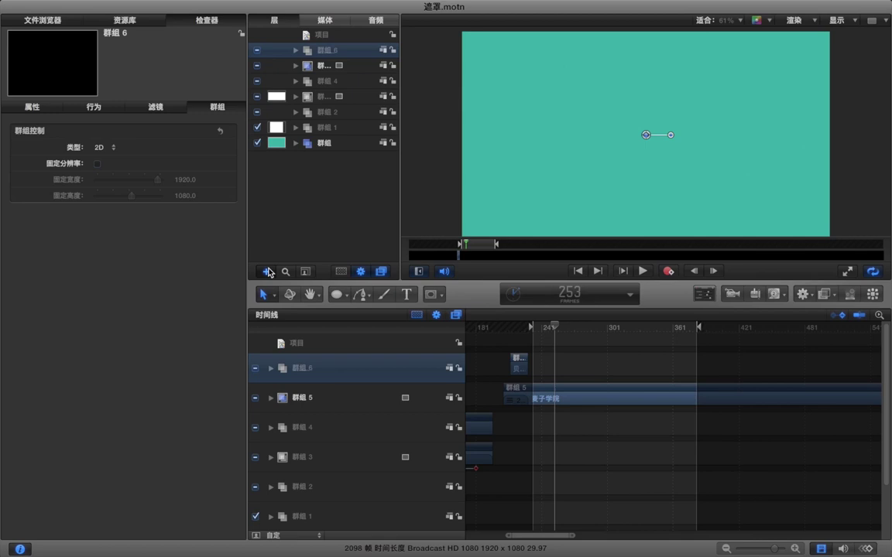
Step: Create a new group and add the 同心圆形 generator from the library to it
{"action": "left_click", "coordinate": [267, 272]}
{"action": "key", "text": "super+2"}
{"action": "left_click", "coordinate": [56, 134]}
{"action": "left_click", "coordinate": [56, 144]}
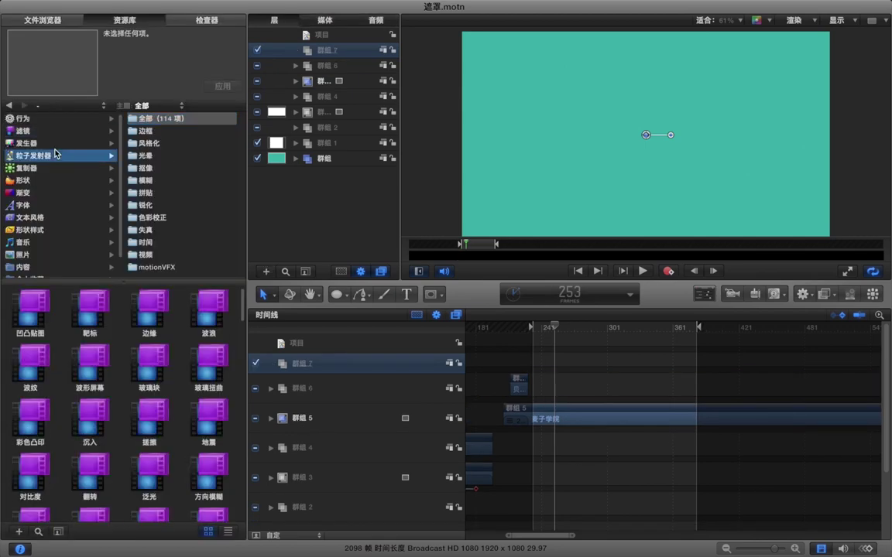
{"action": "scroll", "coordinate": [163, 371], "scroll_direction": "down", "scroll_amount": 6}
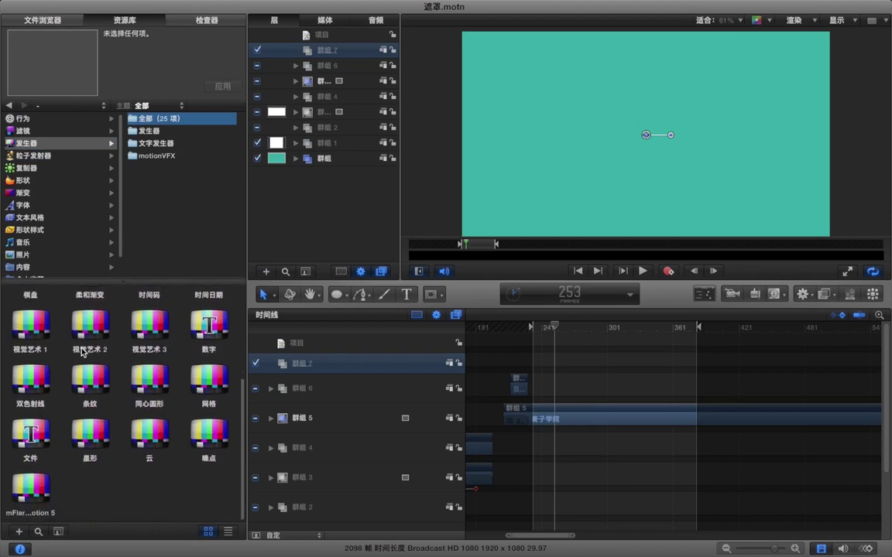
{"action": "left_click", "coordinate": [85, 387]}
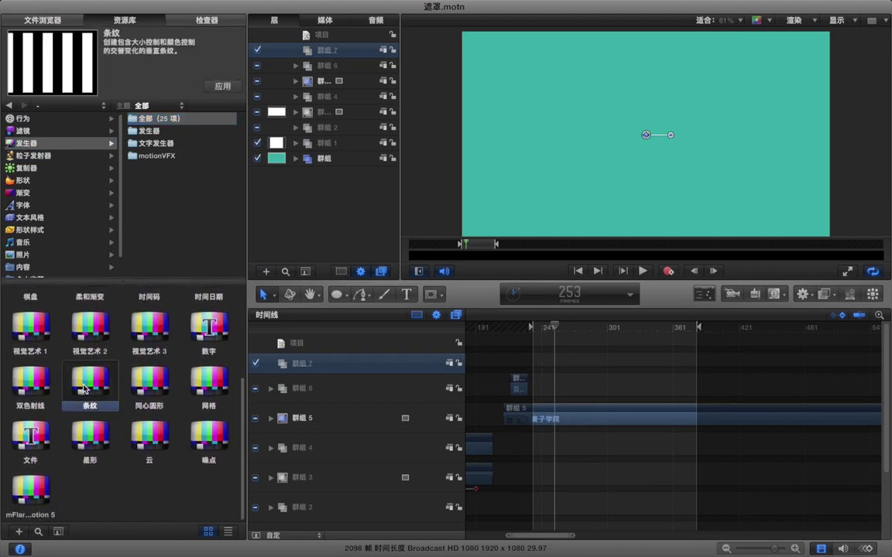
{"action": "left_click", "coordinate": [147, 392]}
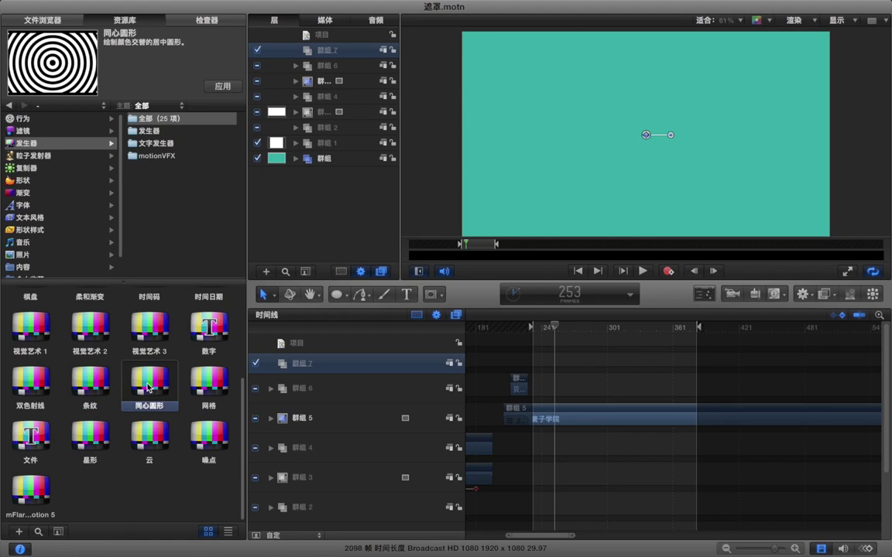
{"action": "left_click_drag", "start_coordinate": [153, 385], "coordinate": [331, 55]}
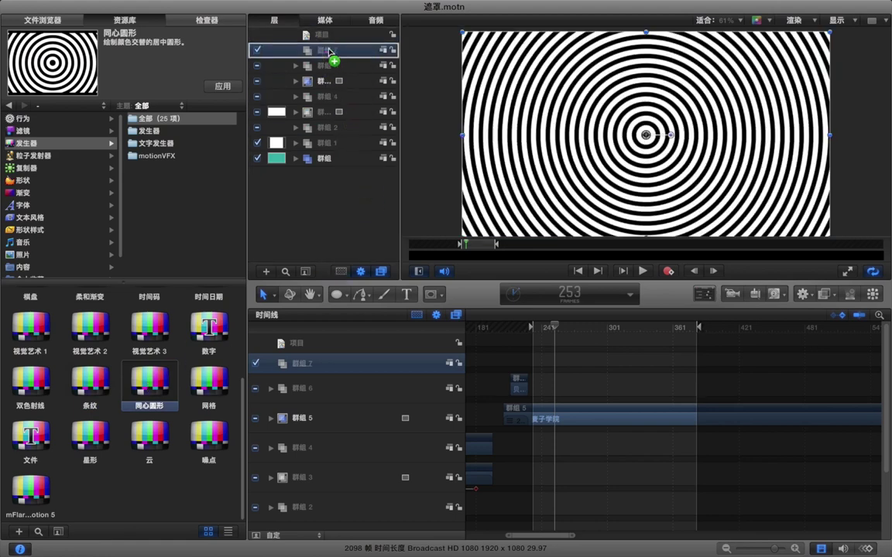
Step: Move the 同心圆形 clip in the timeline so it starts at the beginning of the play range
{"action": "left_click", "coordinate": [432, 106]}
{"action": "left_click_drag", "start_coordinate": [572, 360], "coordinate": [544, 360]}
{"action": "left_click", "coordinate": [554, 347]}
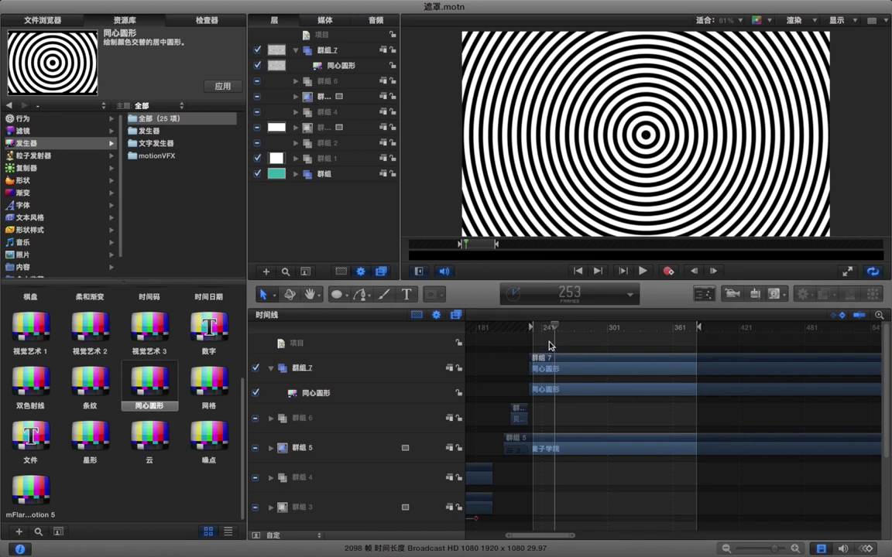
Step: Add an image mask to the 同心圆形 generator
{"action": "scroll", "coordinate": [549, 343], "scroll_direction": "left", "scroll_amount": 2}
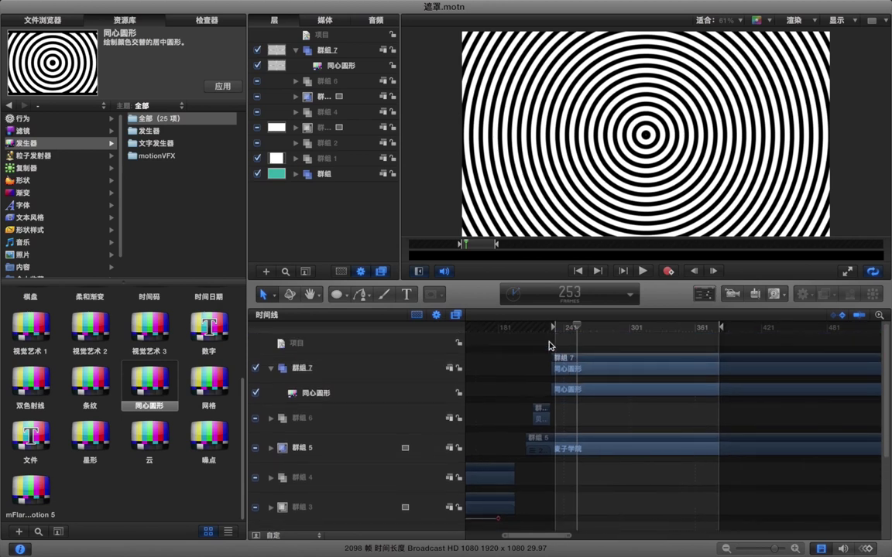
{"action": "left_click", "coordinate": [366, 396]}
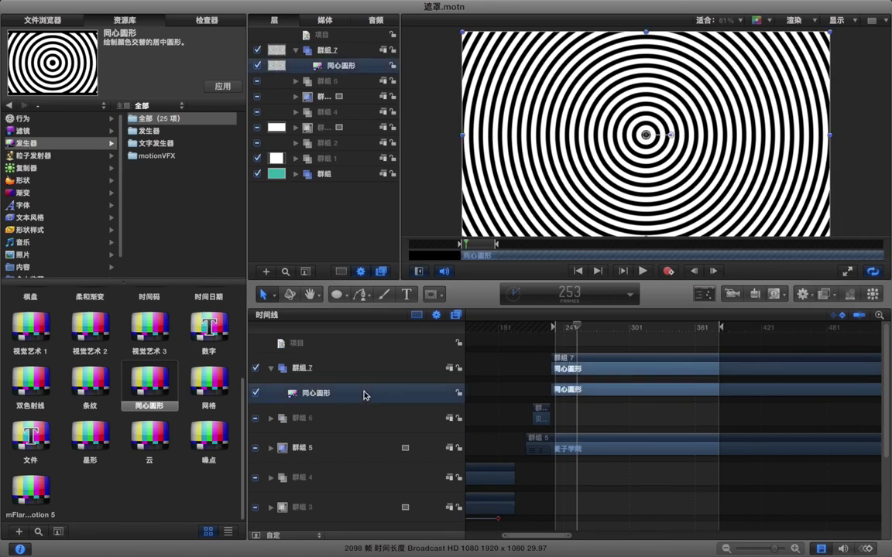
{"action": "right_click", "coordinate": [364, 397]}
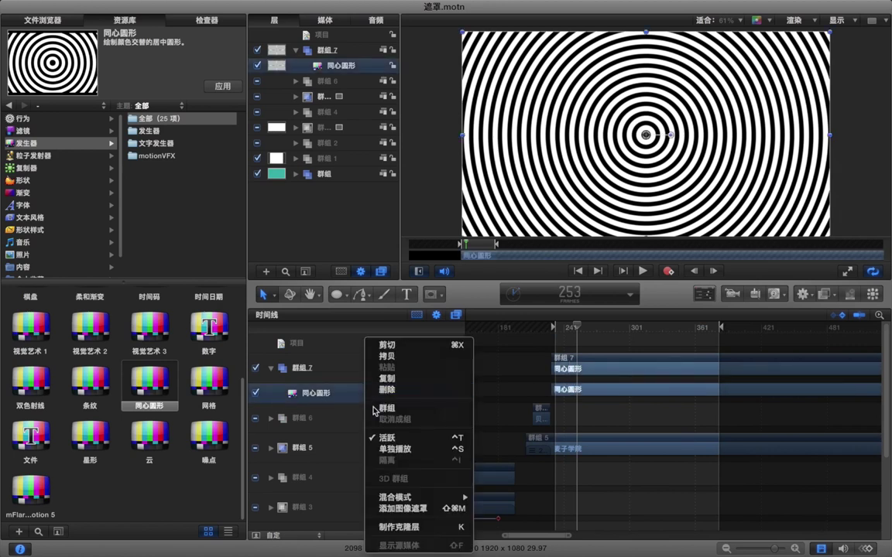
{"action": "left_click", "coordinate": [409, 510]}
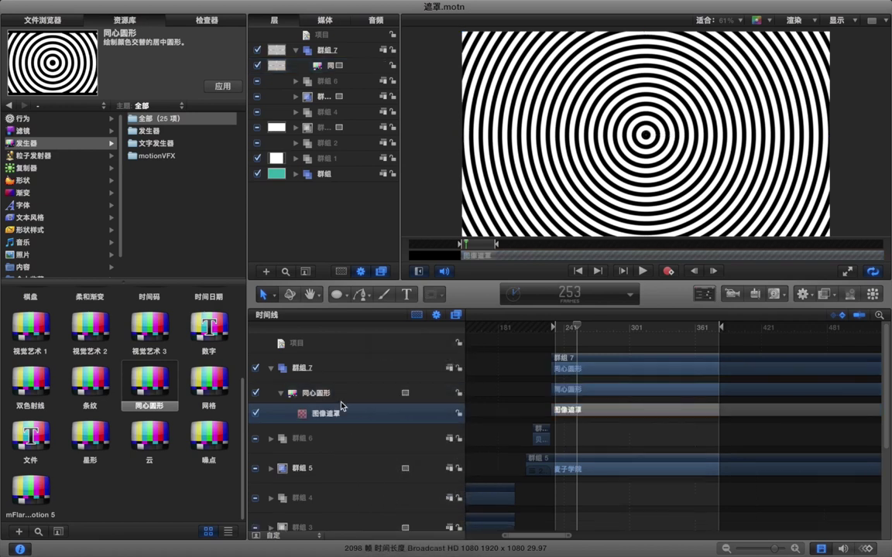
Step: Create a new group above 群组 7 and add the Dots Burst Edge Out replicator from the library to it
{"action": "left_click", "coordinate": [322, 51]}
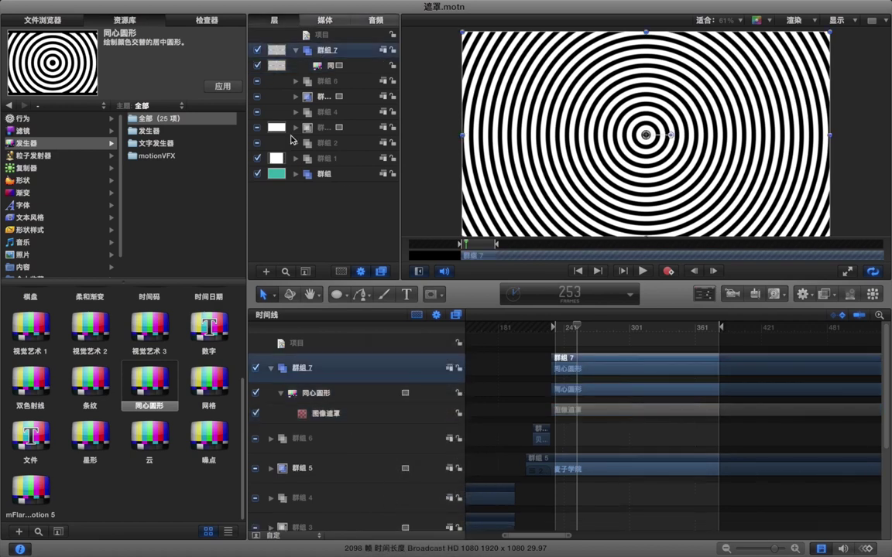
{"action": "left_click", "coordinate": [266, 273]}
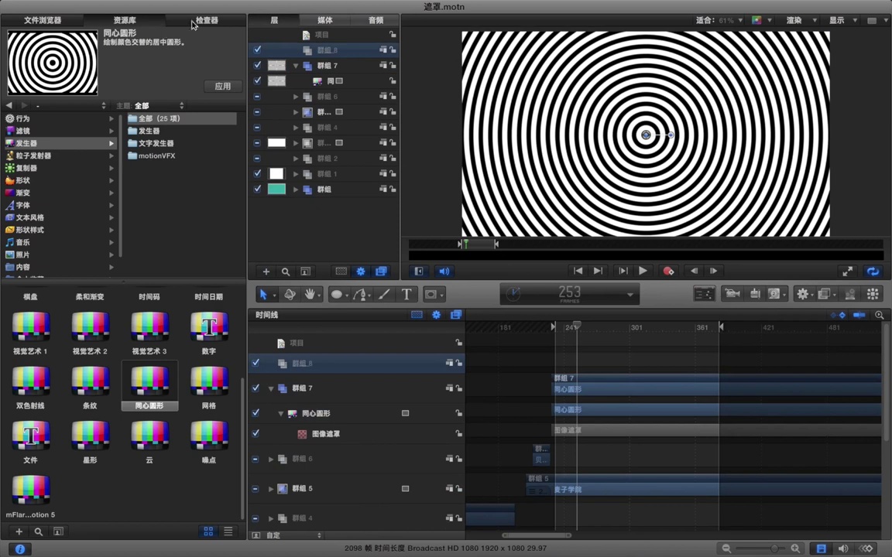
{"action": "left_click", "coordinate": [49, 169]}
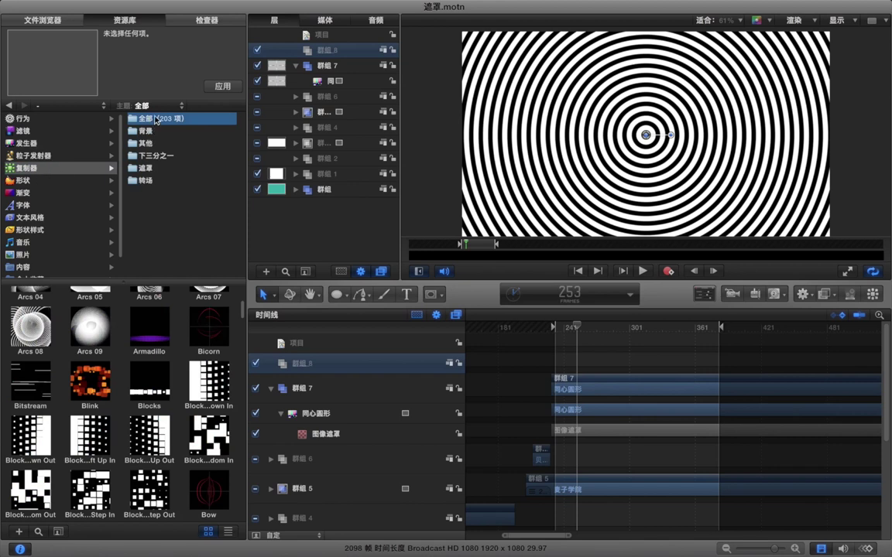
{"action": "scroll", "coordinate": [163, 379], "scroll_direction": "down", "scroll_amount": 5}
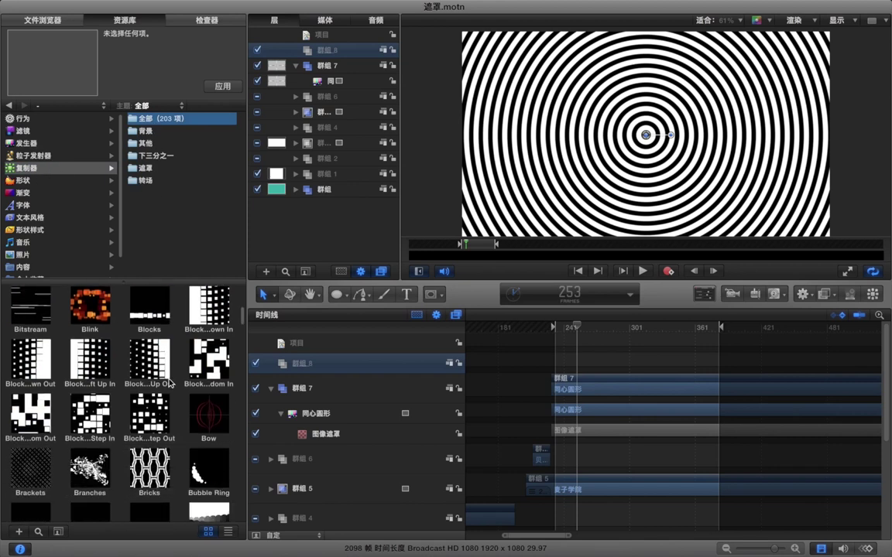
{"action": "left_click", "coordinate": [156, 318]}
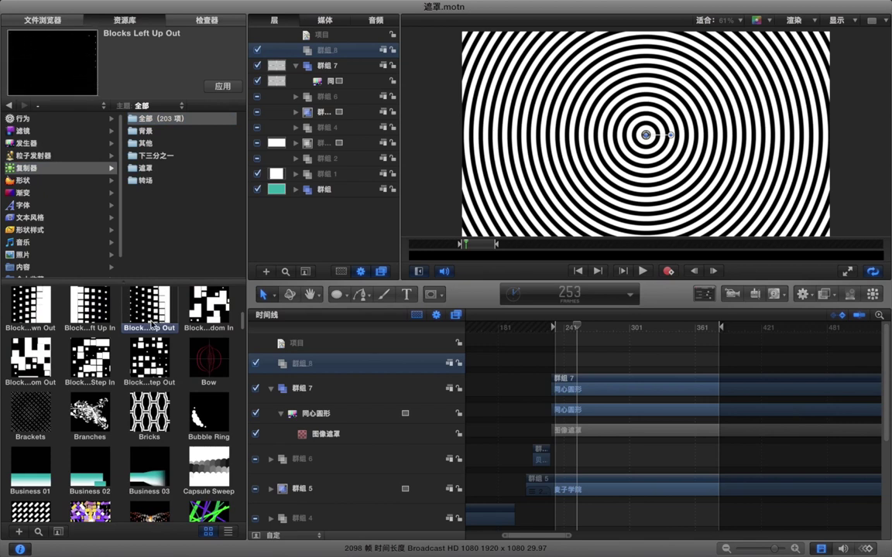
{"action": "scroll", "coordinate": [159, 341], "scroll_direction": "down", "scroll_amount": 15}
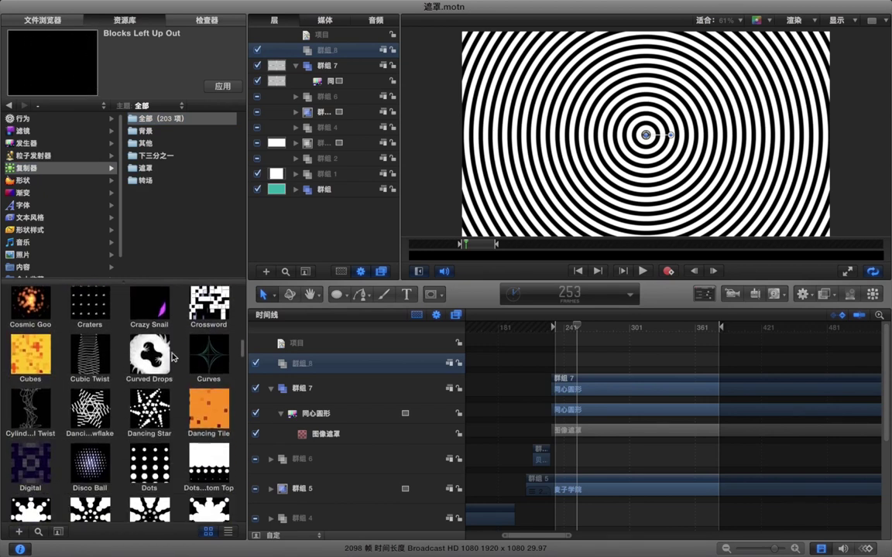
{"action": "scroll", "coordinate": [166, 364], "scroll_direction": "down", "scroll_amount": 2}
{"action": "left_click", "coordinate": [151, 368]}
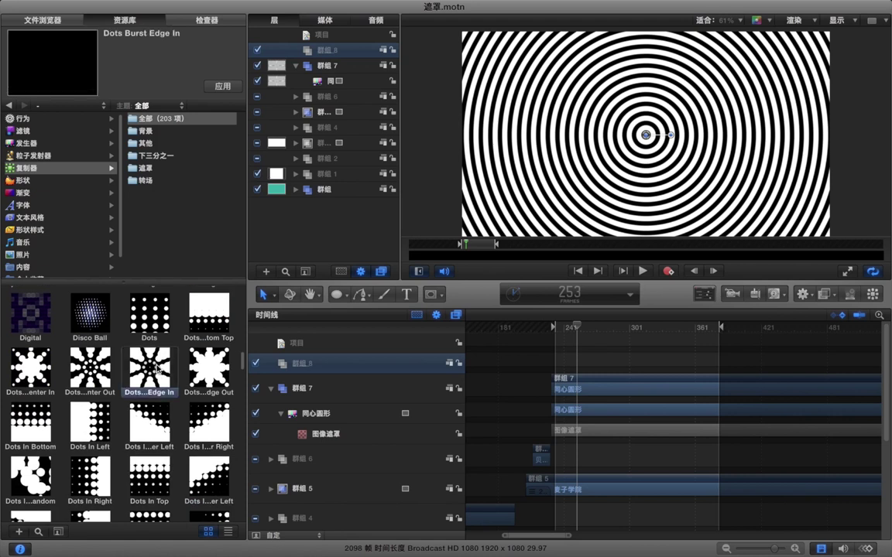
{"action": "left_click", "coordinate": [201, 371]}
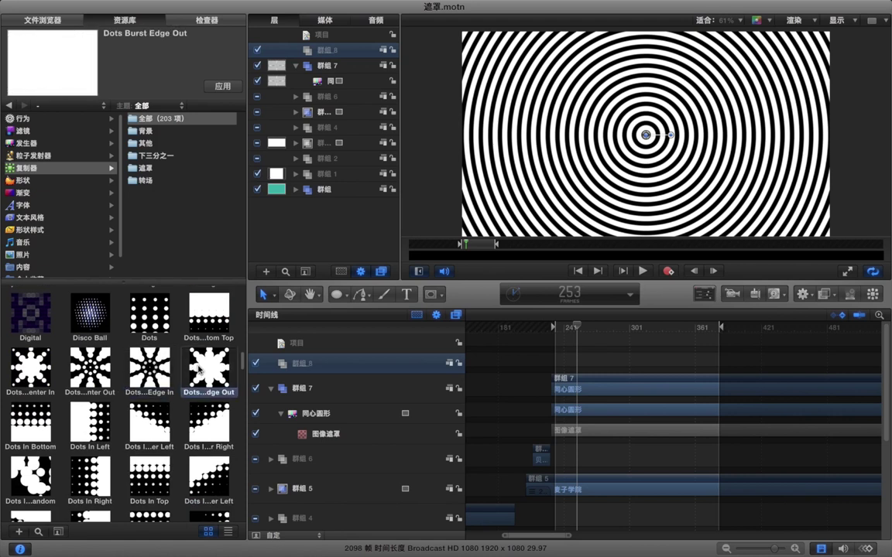
{"action": "left_click_drag", "start_coordinate": [186, 342], "coordinate": [323, 54]}
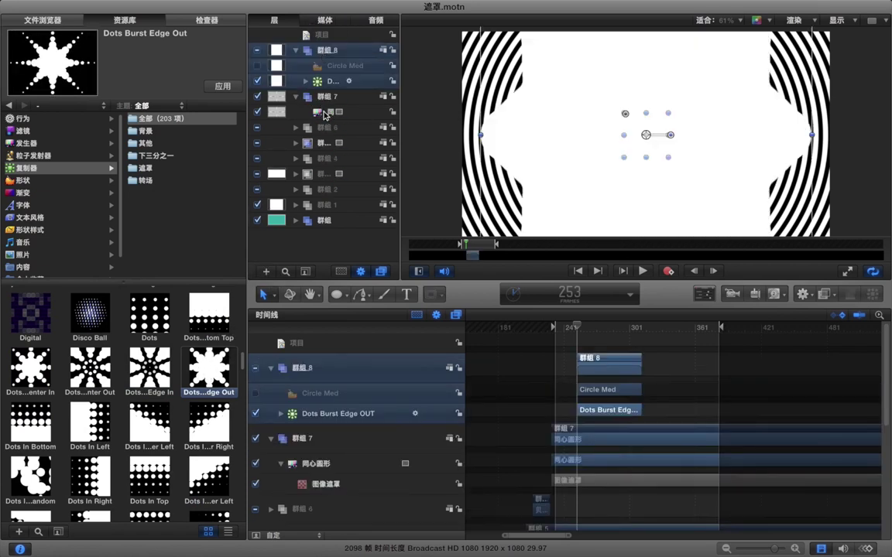
Step: Set 群组 8 as the mask source of the image mask on the 同心圆形 generator
{"action": "left_click", "coordinate": [323, 484]}
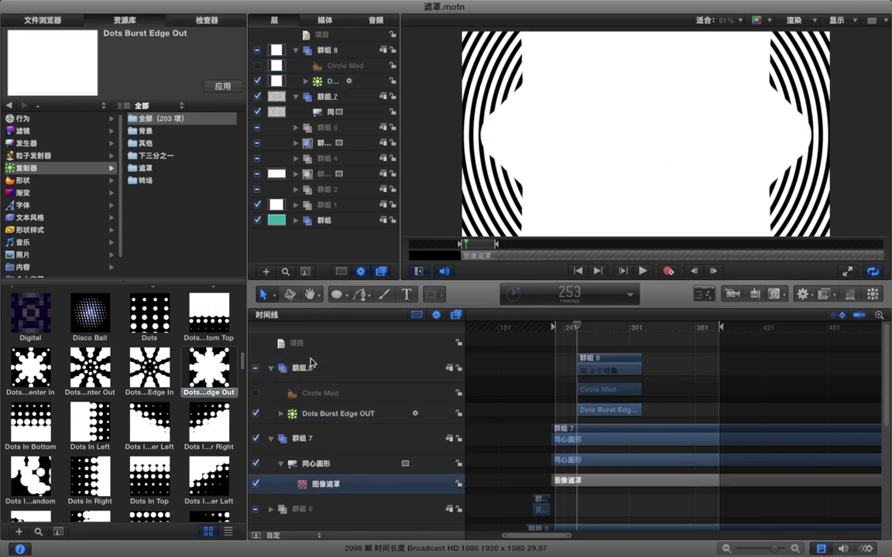
{"action": "left_click", "coordinate": [209, 21]}
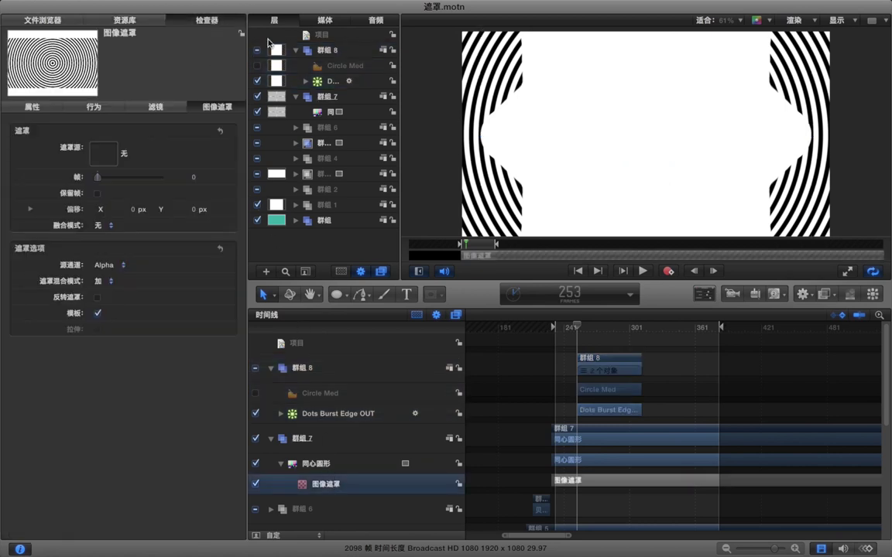
{"action": "left_click_drag", "start_coordinate": [323, 52], "coordinate": [108, 160]}
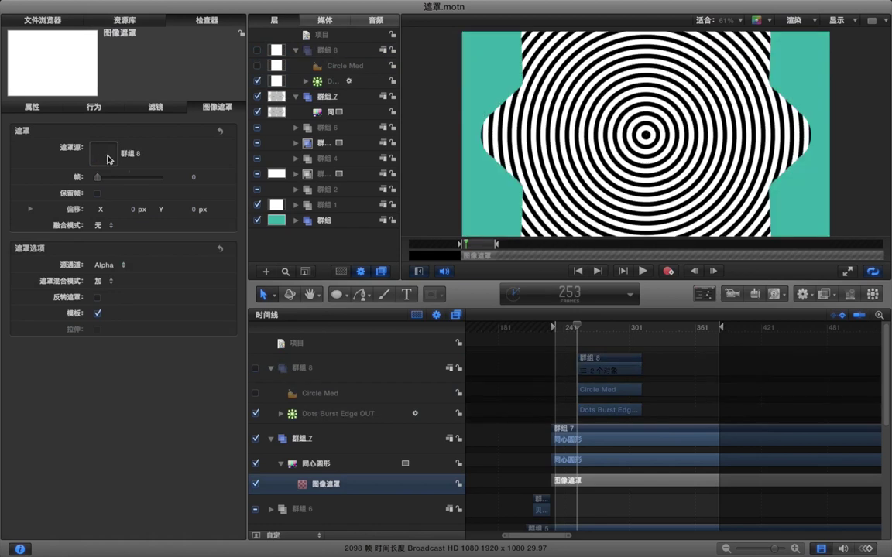
Step: Scale 群组 8 up to 157% so the replicator shape extends beyond the whole frame
{"action": "left_click", "coordinate": [334, 52]}
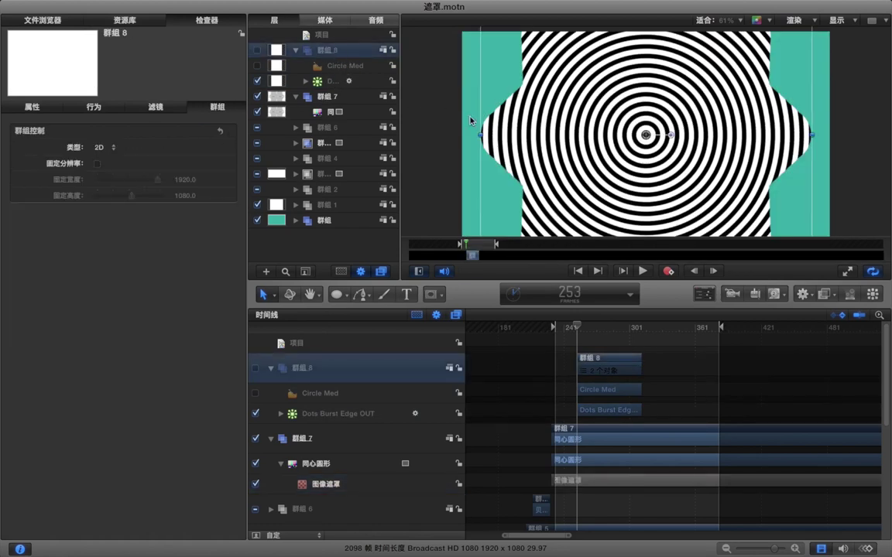
{"action": "key", "text": "super+minus"}
{"action": "key", "text": "super+minus"}
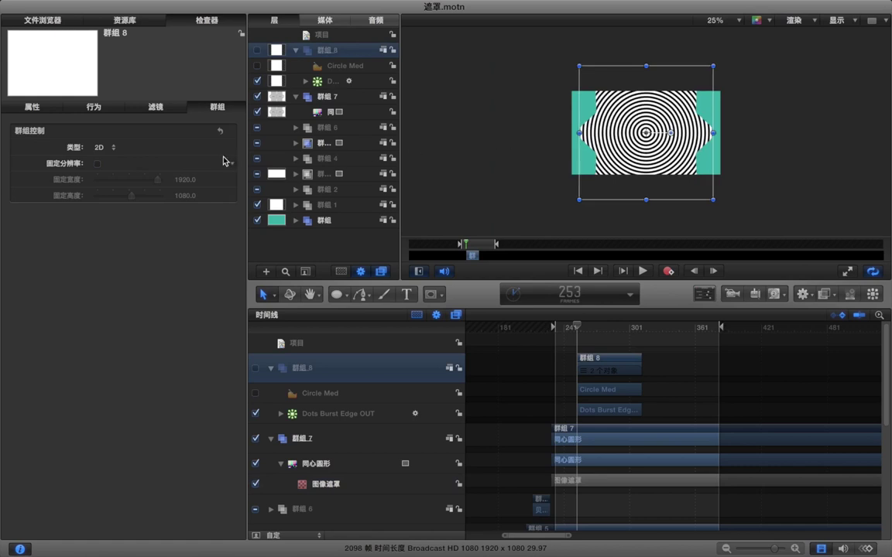
{"action": "left_click", "coordinate": [31, 107]}
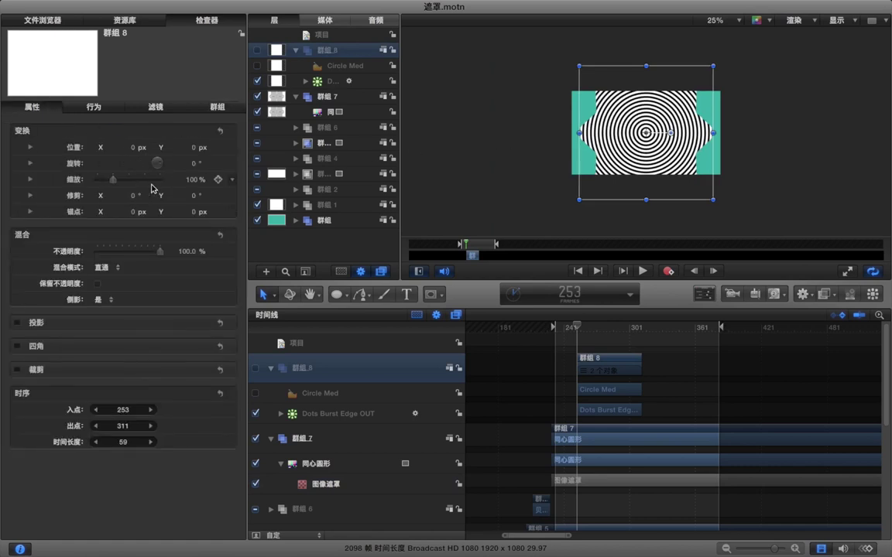
{"action": "left_click_drag", "start_coordinate": [191, 180], "coordinate": [220, 180]}
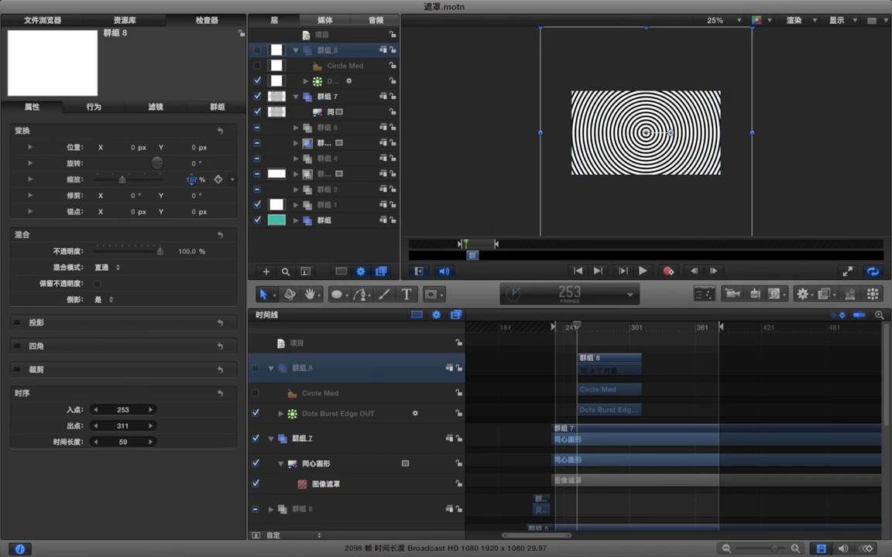
Step: Move 群组 8 in the timeline to start at frame 237 and align the start of 群组 7 with it
{"action": "left_click", "coordinate": [539, 361]}
{"action": "left_click_drag", "start_coordinate": [583, 360], "coordinate": [569, 362]}
{"action": "key", "text": "shift+o"}
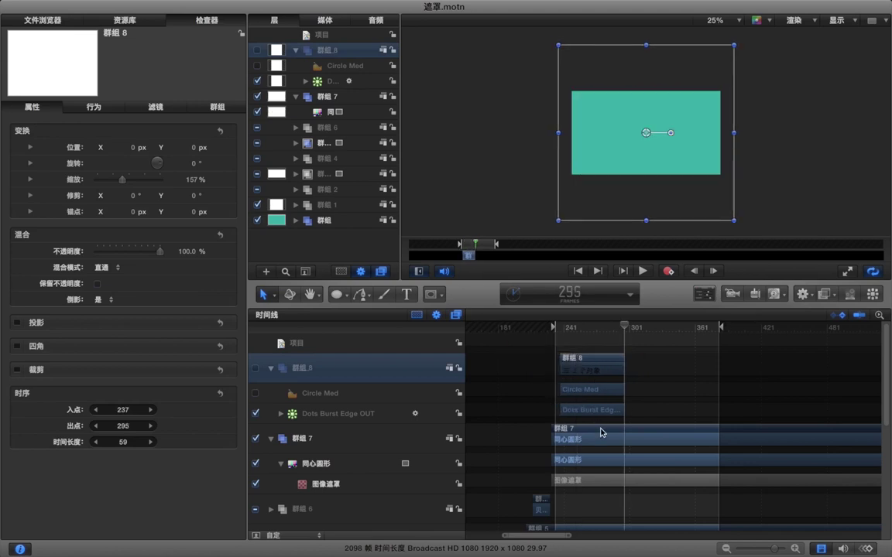
{"action": "key", "text": "shift+i"}
{"action": "left_click", "coordinate": [599, 431]}
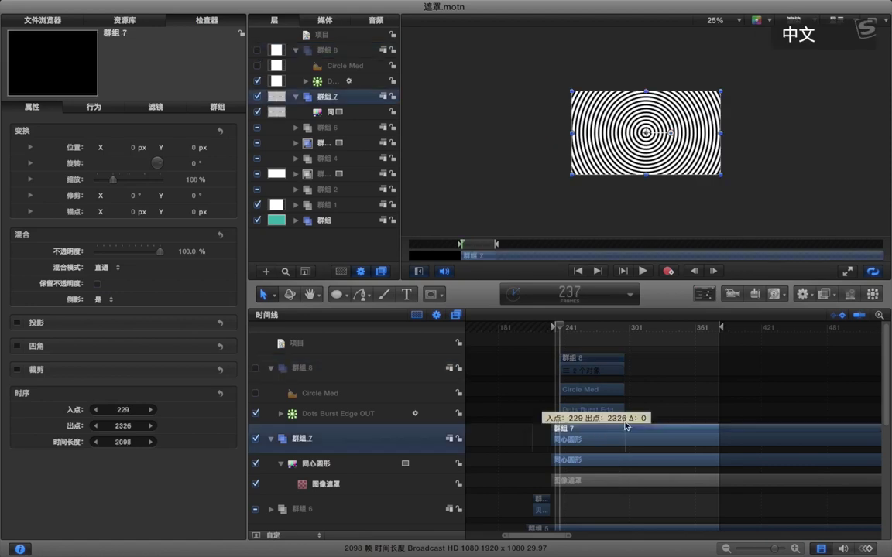
Step: Deselect everything and play the masked 同心圆形 animation to check it
{"action": "left_click", "coordinate": [649, 381]}
{"action": "key", "text": "space"}
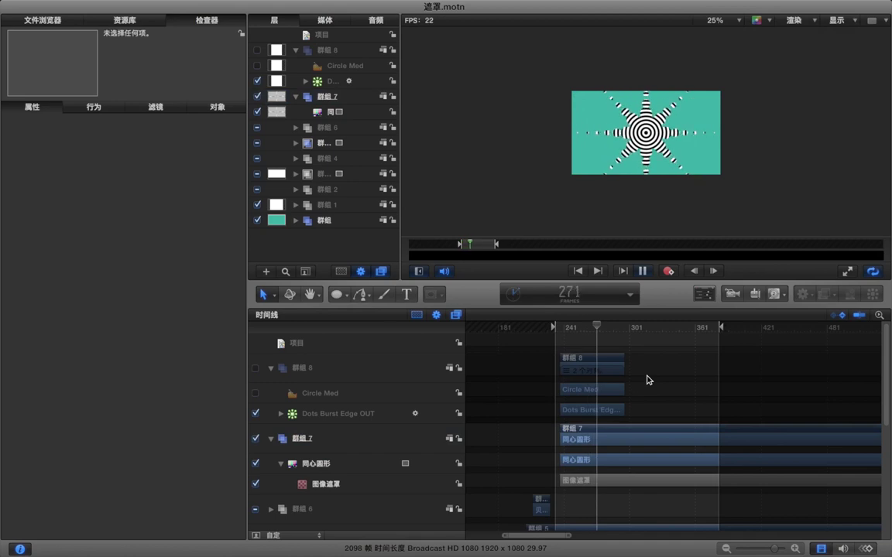
{"action": "key", "text": "space"}
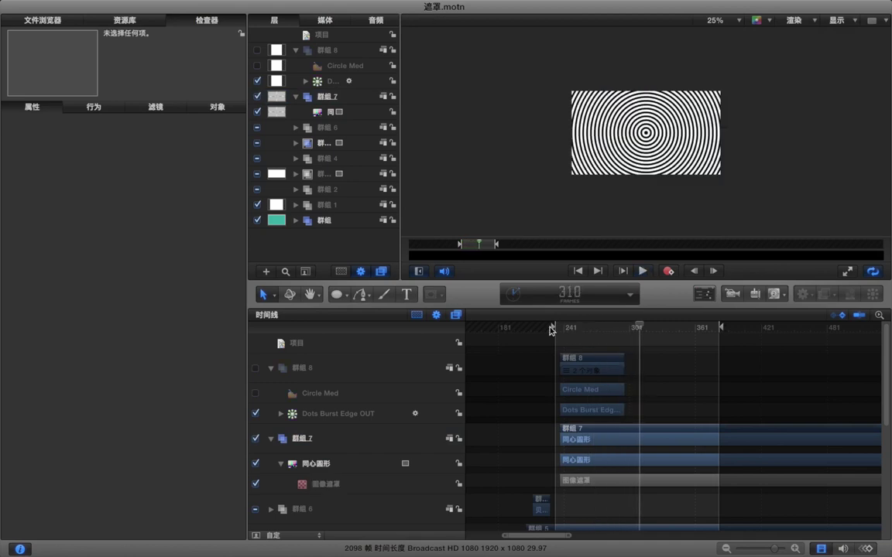
Step: Trim the end of 群组 7 to frame 295, matching the end of 群组 8
{"action": "left_click_drag", "start_coordinate": [639, 332], "coordinate": [626, 333]}
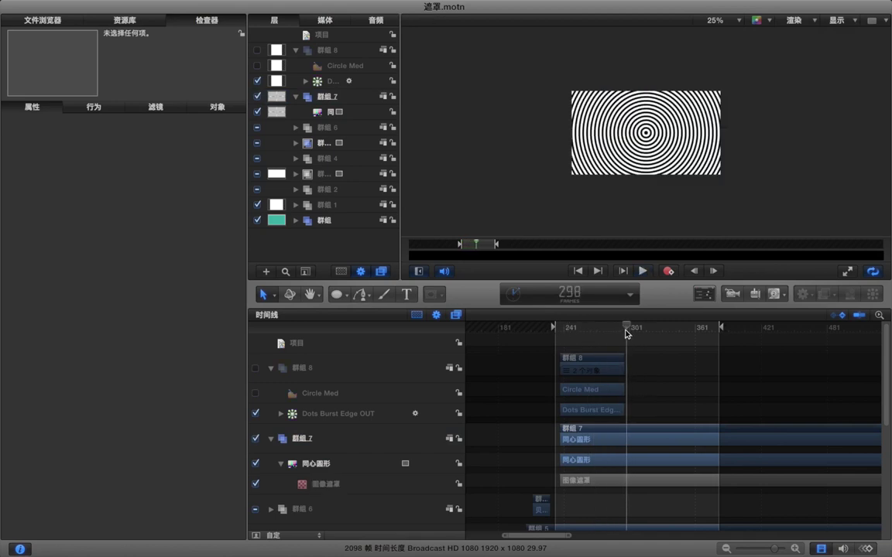
{"action": "left_click", "coordinate": [608, 359]}
{"action": "key", "text": "shift+o"}
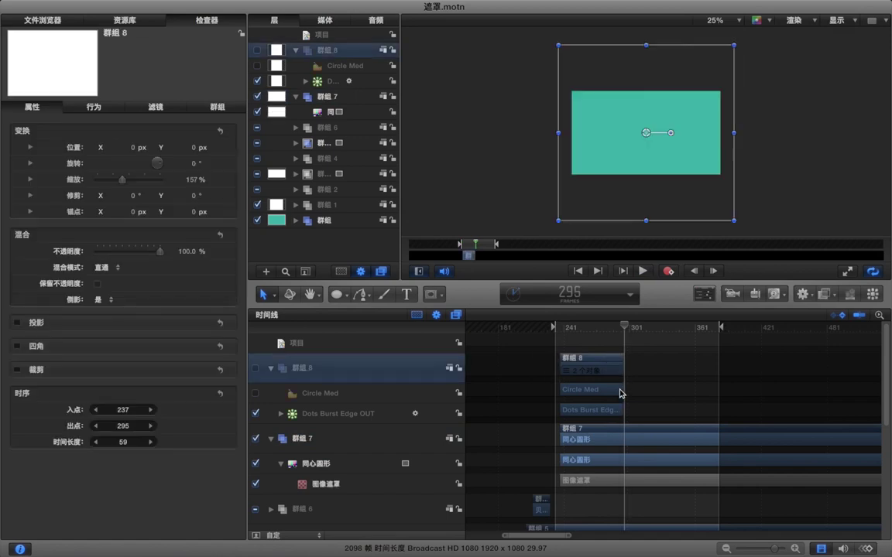
{"action": "left_click", "coordinate": [642, 431]}
{"action": "key", "text": "o"}
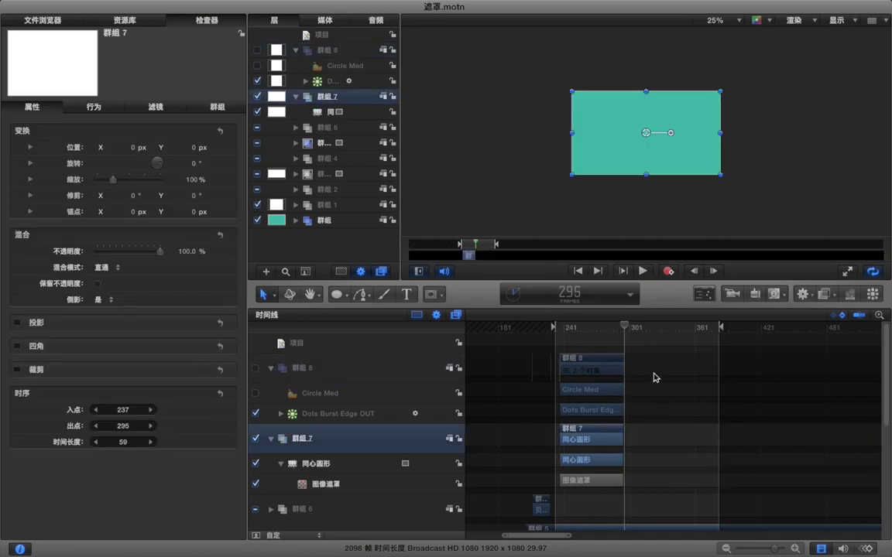
{"action": "left_click", "coordinate": [653, 373]}
Step: Narrow the play range to span the clips of 群组 8 and 群组 7, starting at frame 237
{"action": "left_click_drag", "start_coordinate": [598, 336], "coordinate": [559, 329]}
{"action": "left_click", "coordinate": [605, 360]}
{"action": "left_click", "coordinate": [660, 360]}
{"action": "left_click", "coordinate": [605, 360]}
{"action": "key", "text": "shift+o"}
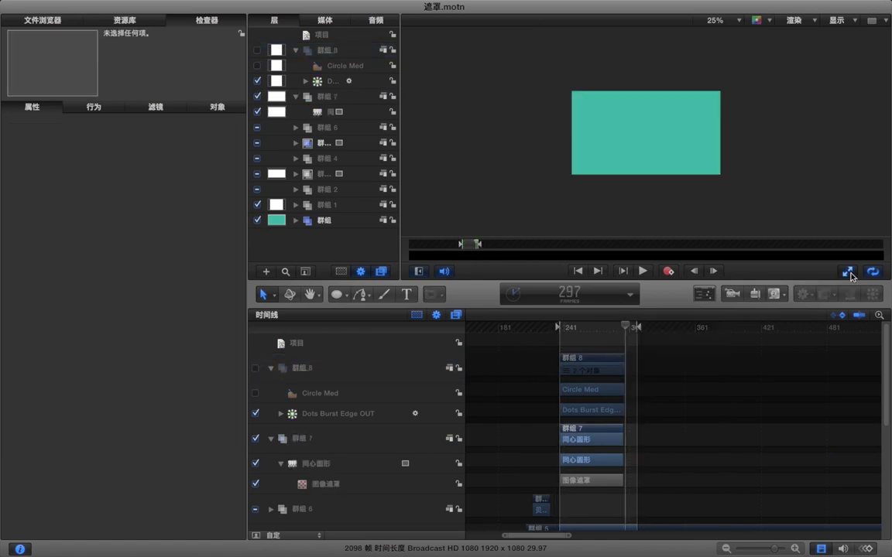
Step: Play the masked animation in the full-screen viewer and return to the normal workspace layout
{"action": "key", "text": "F8"}
{"action": "key", "text": "shift+z"}
{"action": "key", "text": "space"}
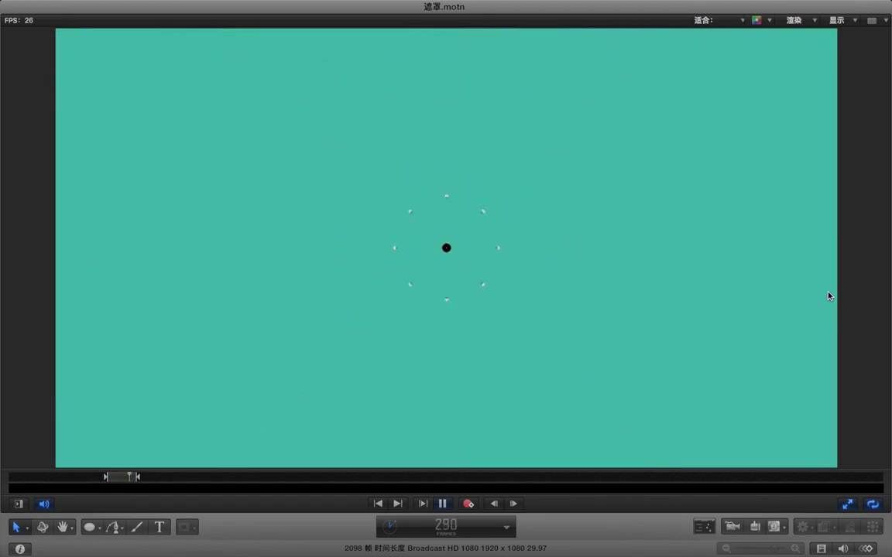
{"action": "key", "text": "space"}
{"action": "left_click", "coordinate": [846, 505]}
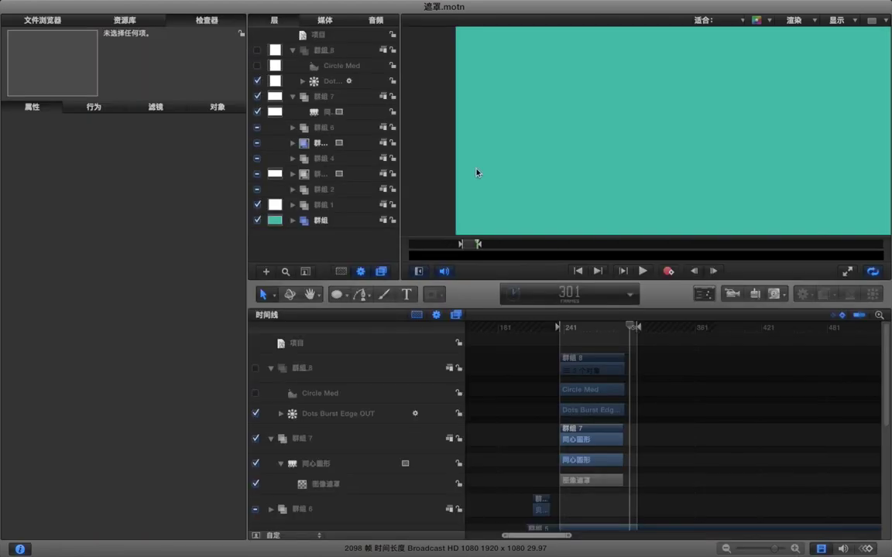
Step: Set 颜色 1 of the 同心圆形 generator to yellow-green and view the whole frame at frame 254
{"action": "left_click", "coordinate": [329, 113]}
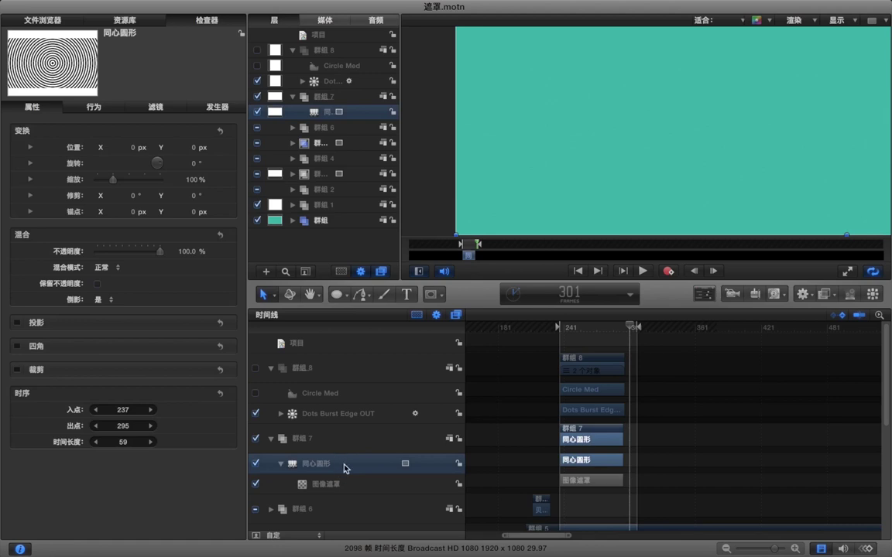
{"action": "left_click", "coordinate": [211, 106]}
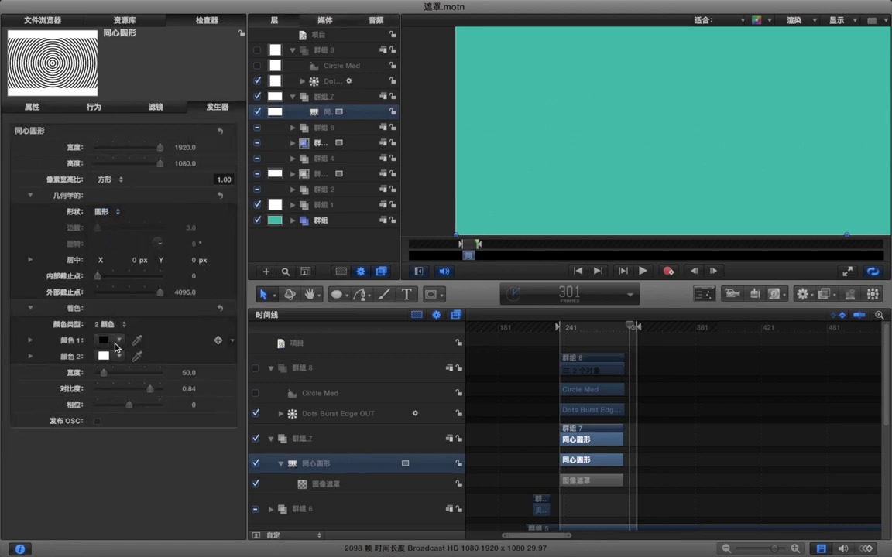
{"action": "left_click", "coordinate": [104, 340]}
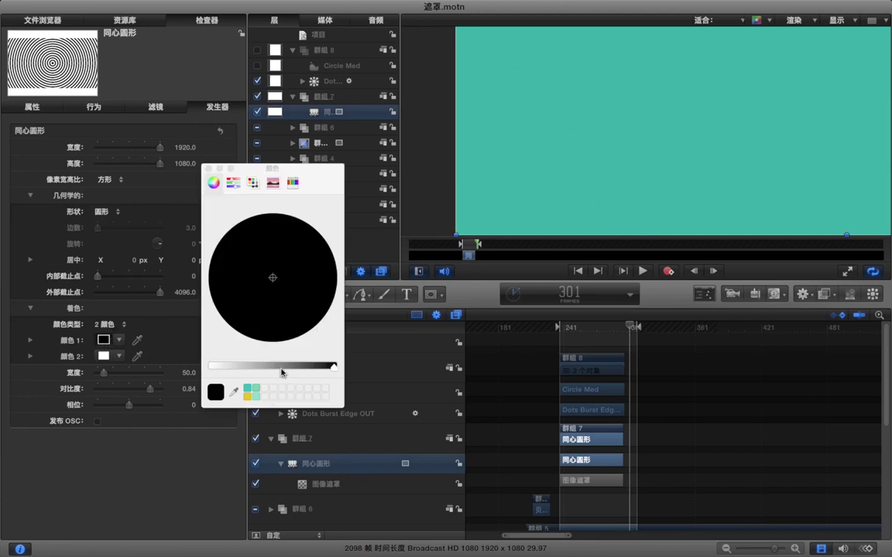
{"action": "left_click", "coordinate": [256, 389]}
{"action": "mouse_move", "coordinate": [258, 244]}
{"action": "left_mouse_down"}
{"action": "mouse_move", "coordinate": [281, 258]}
{"action": "mouse_move", "coordinate": [288, 251]}
{"action": "left_mouse_up"}
{"action": "left_click_drag", "start_coordinate": [586, 330], "coordinate": [578, 333]}
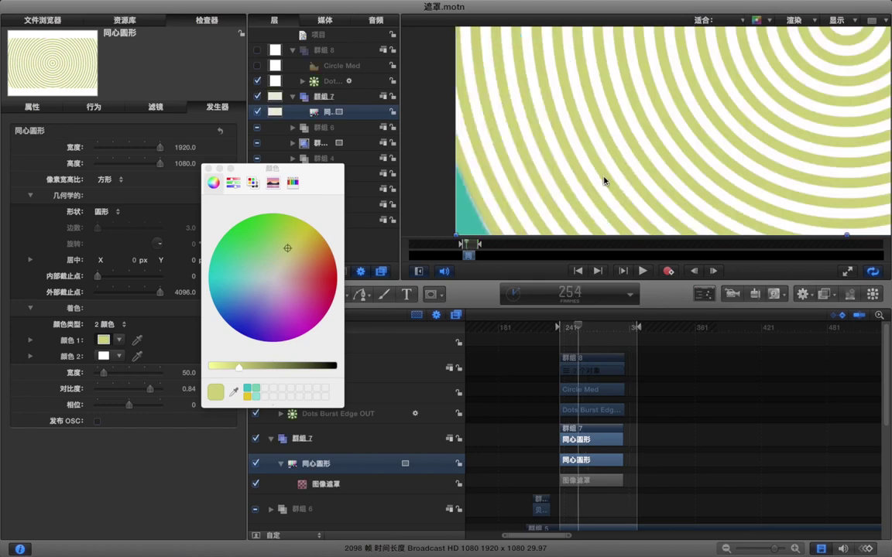
{"action": "key", "text": "super+minus"}
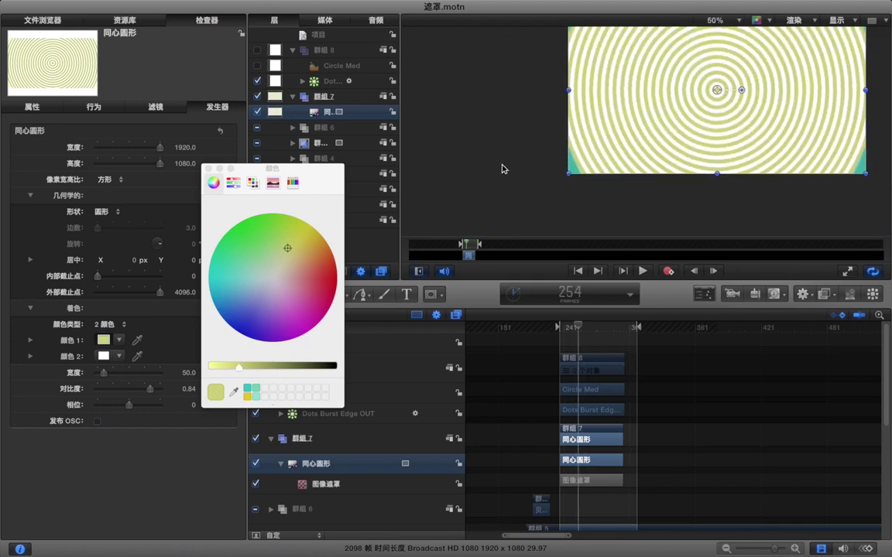
{"action": "left_click", "coordinate": [509, 165]}
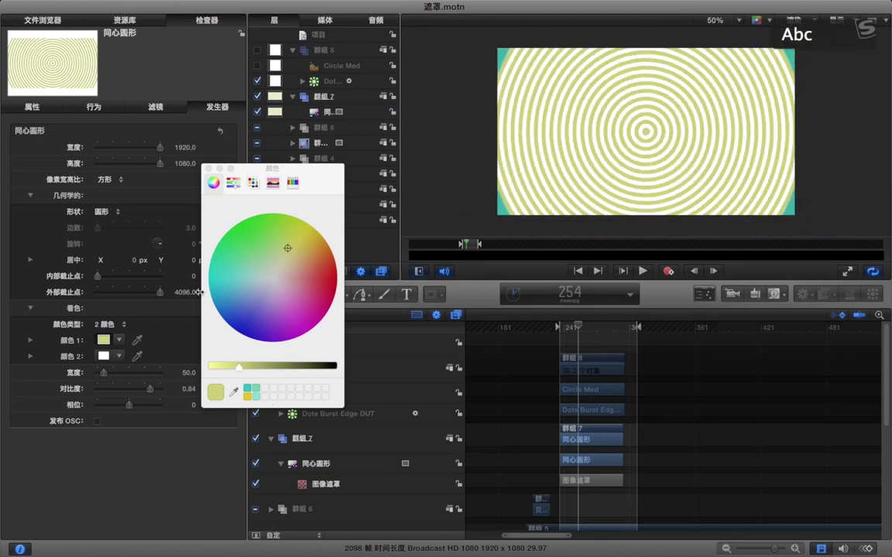
Step: Set 颜色 2 of the 同心圆形 generator to a light coral red
{"action": "left_click", "coordinate": [103, 355]}
{"action": "left_click", "coordinate": [307, 277]}
{"action": "left_click_drag", "start_coordinate": [324, 275], "coordinate": [317, 275]}
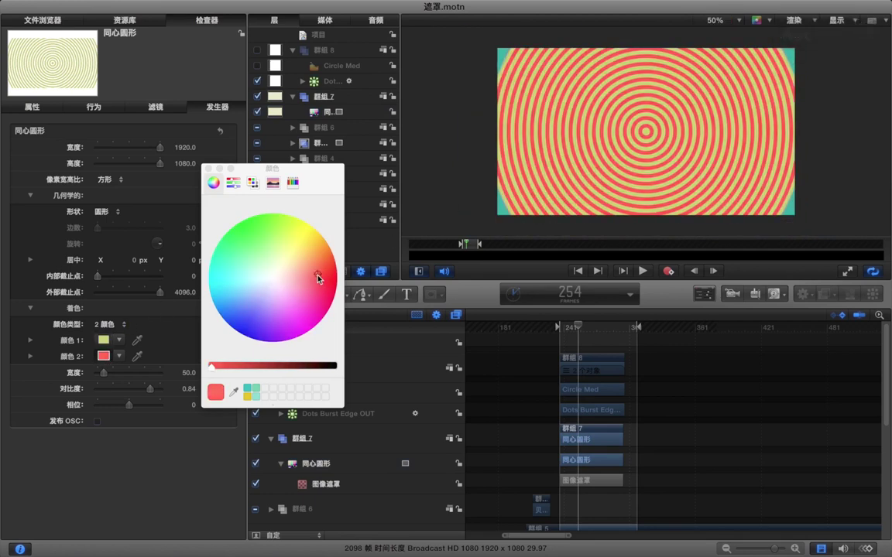
Step: Change 颜色 1 of the 同心圆形 generator to the 夜空蓝 pencil colour
{"action": "left_click", "coordinate": [103, 339]}
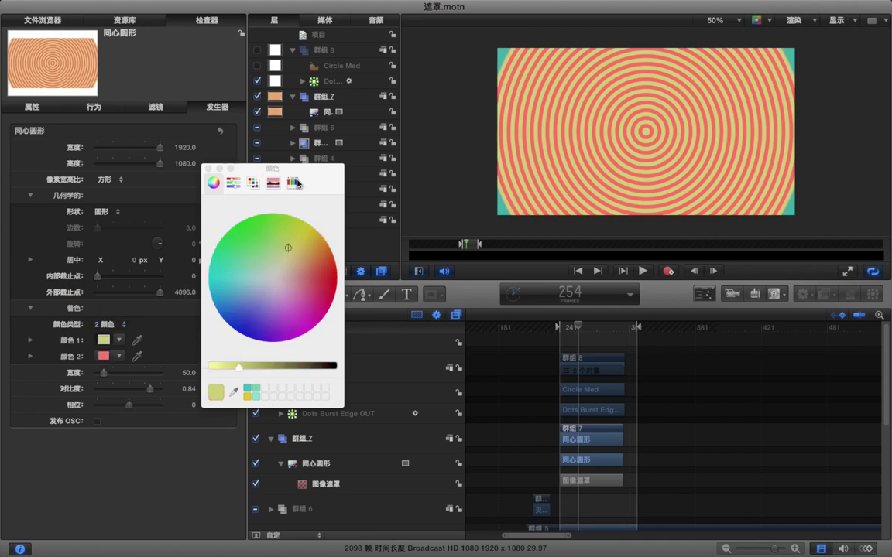
{"action": "left_click", "coordinate": [293, 183]}
{"action": "left_click", "coordinate": [301, 269]}
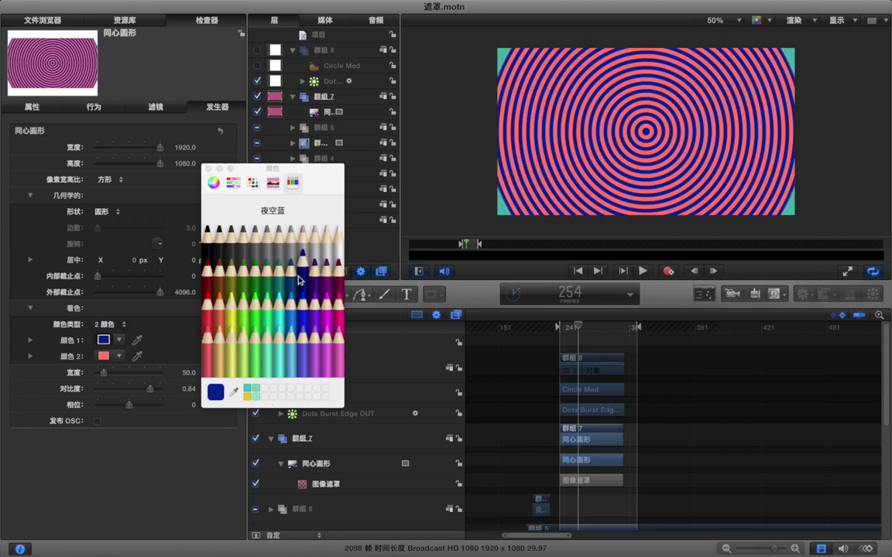
Step: Change 颜色 2 of the 同心圆形 generator to the 橙红色 pencil colour and close the colour picker
{"action": "left_click", "coordinate": [105, 359]}
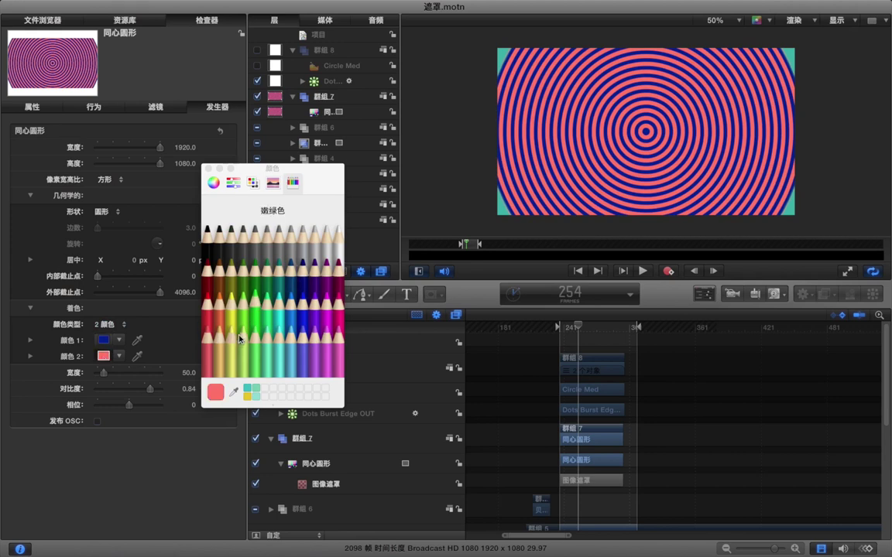
{"action": "left_click", "coordinate": [214, 354]}
{"action": "left_click", "coordinate": [206, 298]}
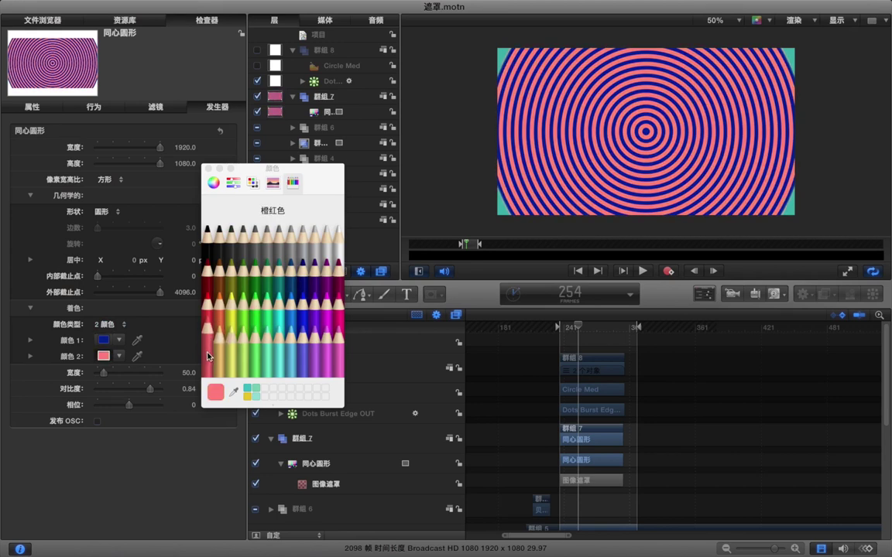
{"action": "left_click", "coordinate": [208, 169]}
Step: Set the ring 宽度 of the 同心圆形 generator to 53 and go to frame 281 with nothing selected
{"action": "mouse_move", "coordinate": [106, 377]}
{"action": "left_mouse_down"}
{"action": "mouse_move", "coordinate": [115, 374]}
{"action": "mouse_move", "coordinate": [106, 374]}
{"action": "left_mouse_up"}
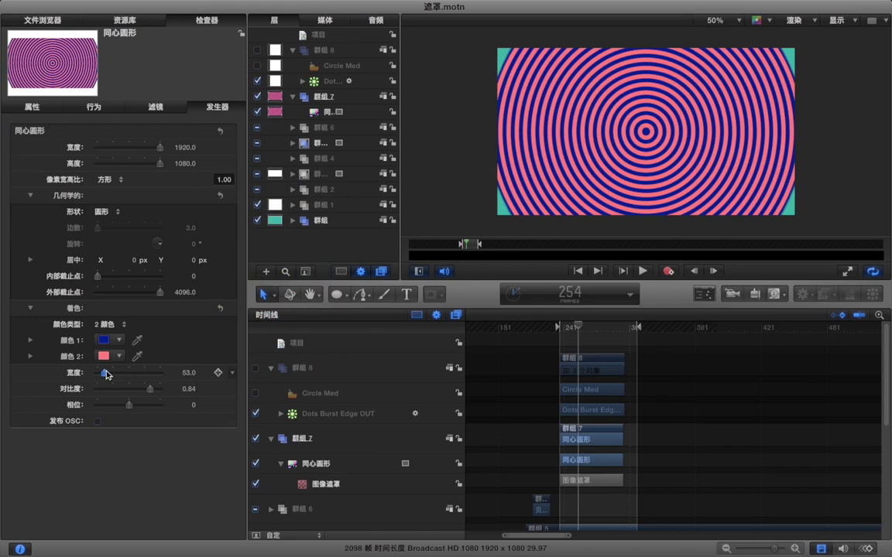
{"action": "left_click", "coordinate": [597, 348]}
{"action": "left_click_drag", "start_coordinate": [578, 326], "coordinate": [607, 328]}
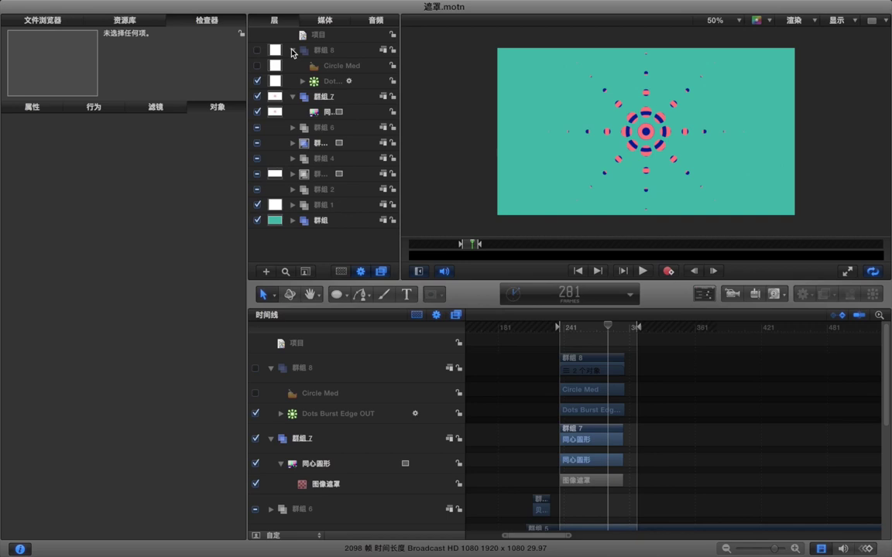
Step: Collapse 群组 8, create a new group above it and add the Blocks Left Up Out replicator to the new group
{"action": "left_click", "coordinate": [292, 50]}
{"action": "left_click", "coordinate": [319, 49]}
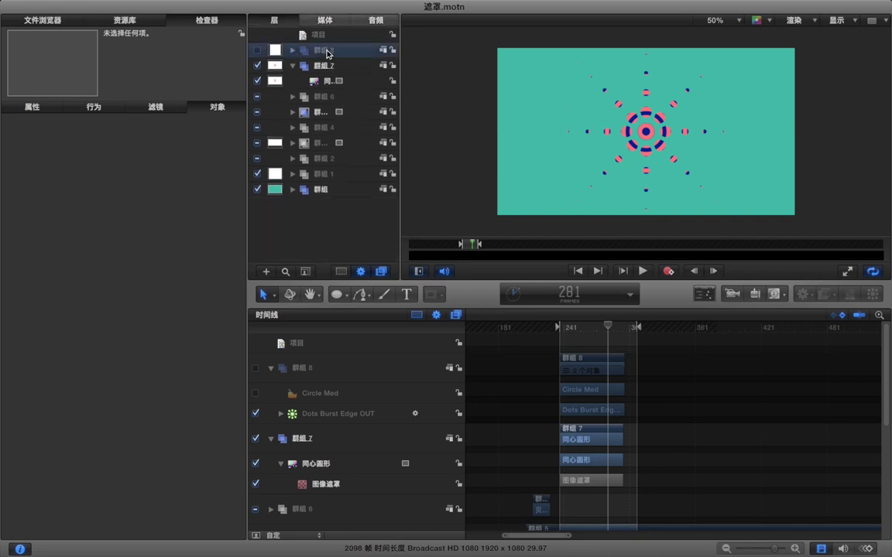
{"action": "left_click", "coordinate": [266, 273]}
{"action": "left_click", "coordinate": [131, 27]}
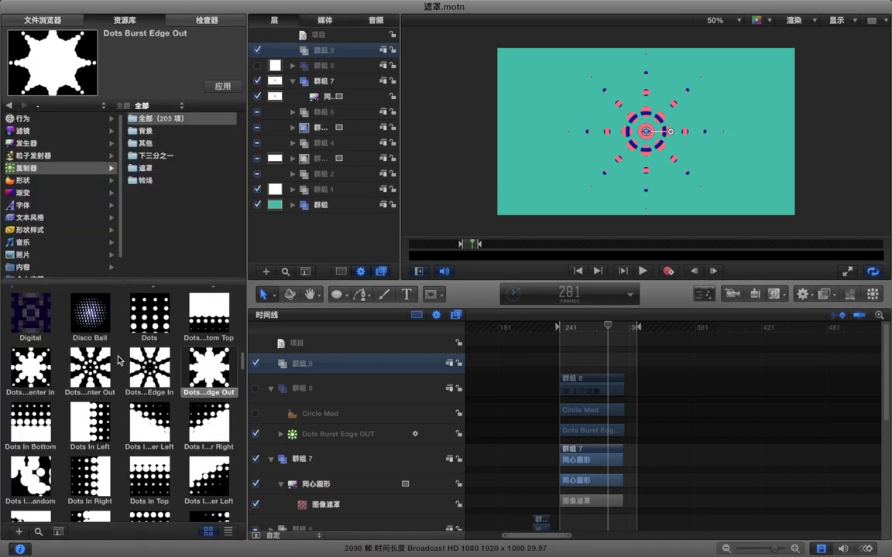
{"action": "scroll", "coordinate": [120, 360], "scroll_direction": "up", "scroll_amount": 10}
{"action": "scroll", "coordinate": [144, 336], "scroll_direction": "up", "scroll_amount": 5}
{"action": "left_click_drag", "start_coordinate": [149, 352], "coordinate": [316, 51]}
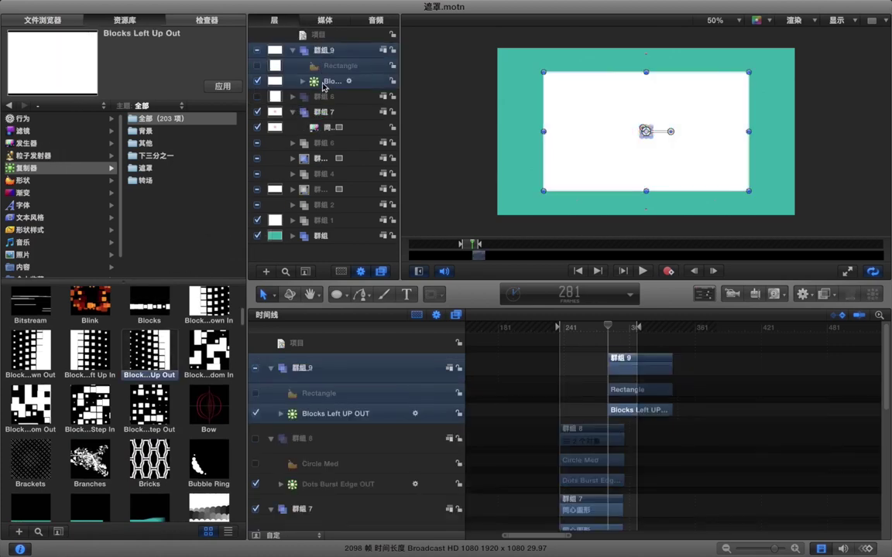
Step: Replace the source of the 同心圆形 generator's 图像遮罩 with 群组 9
{"action": "scroll", "coordinate": [329, 475], "scroll_direction": "down", "scroll_amount": 3}
{"action": "scroll", "coordinate": [331, 472], "scroll_direction": "down", "scroll_amount": 2}
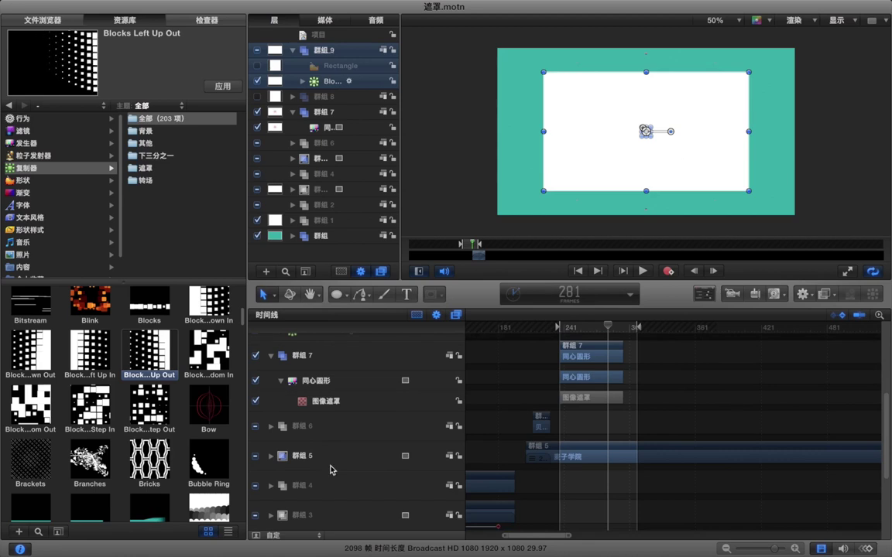
{"action": "left_click", "coordinate": [333, 402]}
{"action": "left_click", "coordinate": [228, 24]}
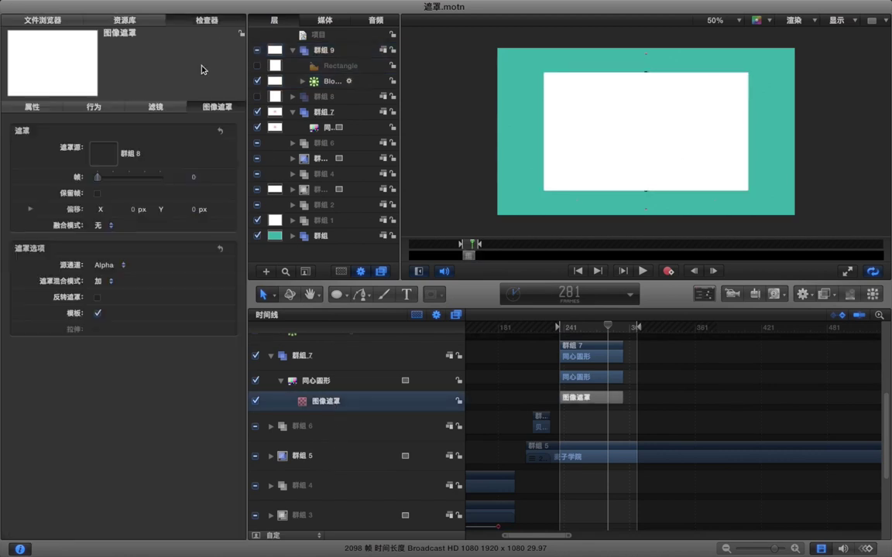
{"action": "left_click_drag", "start_coordinate": [305, 52], "coordinate": [98, 148]}
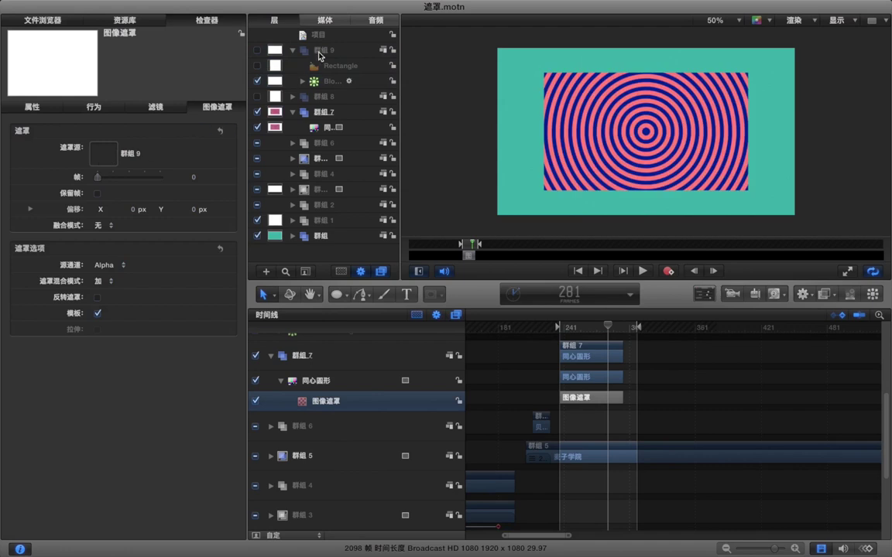
Step: Scale 群组 9 to 149 % and shift it in time so that it starts at frame 237
{"action": "left_click", "coordinate": [319, 51]}
{"action": "key", "text": "super+minus"}
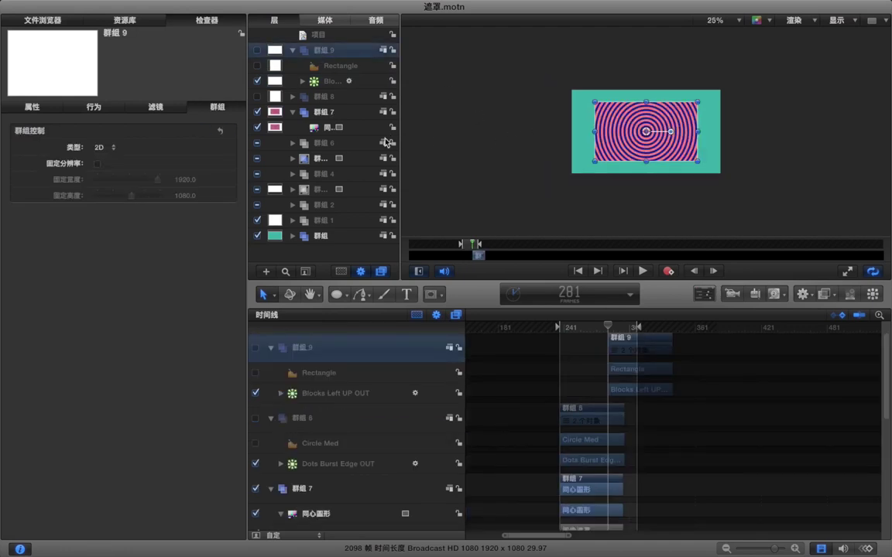
{"action": "left_click", "coordinate": [35, 109]}
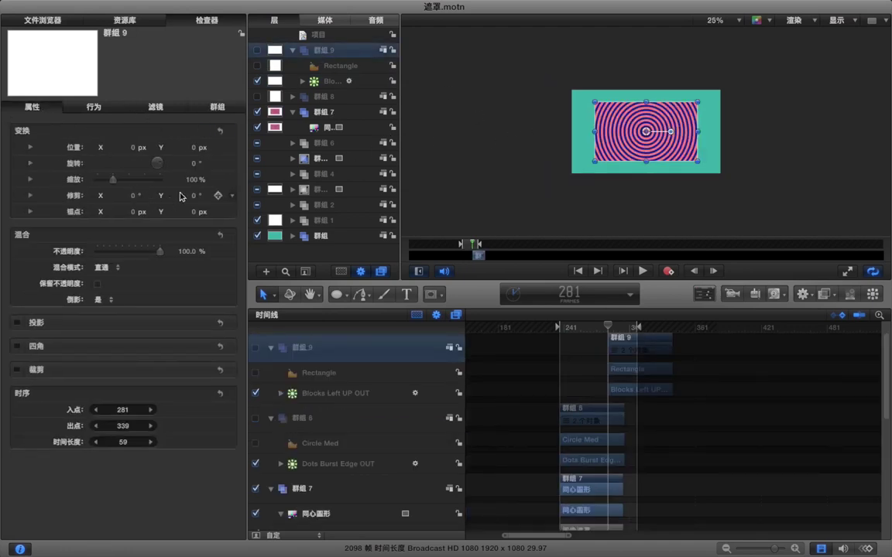
{"action": "left_click_drag", "start_coordinate": [189, 179], "coordinate": [199, 179]}
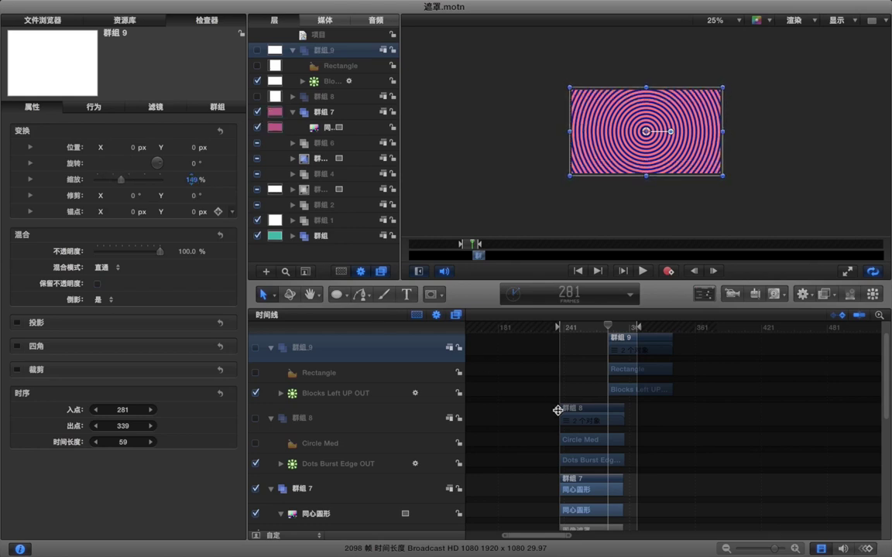
{"action": "scroll", "coordinate": [611, 360], "scroll_direction": "up", "scroll_amount": 1}
{"action": "left_click_drag", "start_coordinate": [611, 362], "coordinate": [574, 362]}
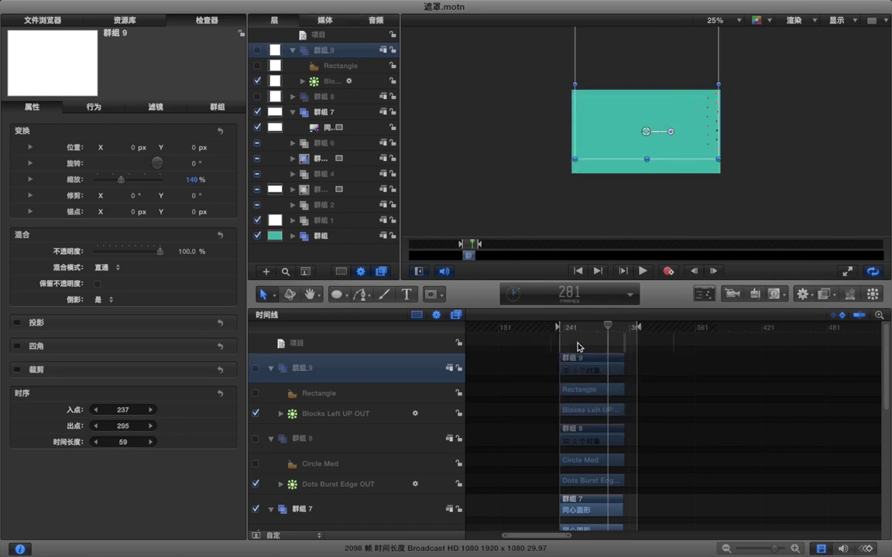
Step: Play the animation with the Blocks Left Up Out mask in the full-screen viewer
{"action": "left_click", "coordinate": [569, 331]}
{"action": "key", "text": "space"}
{"action": "key", "text": "F8"}
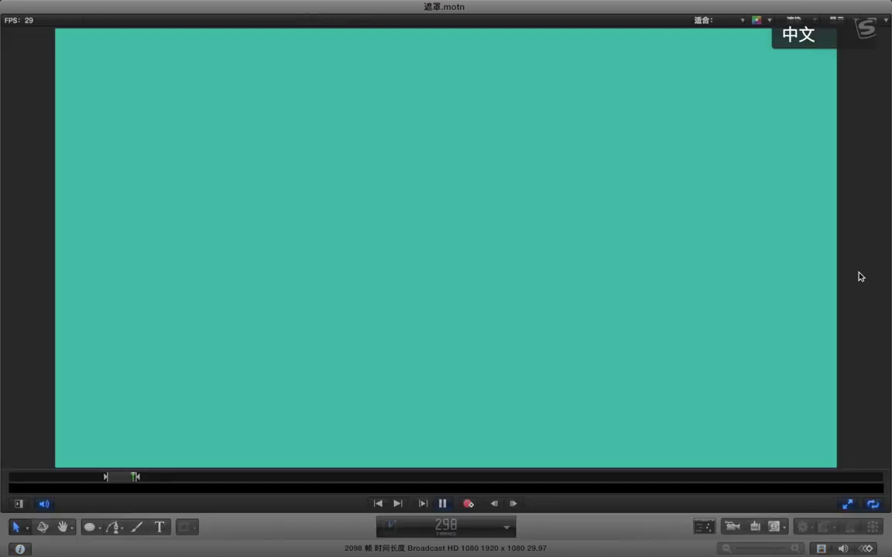